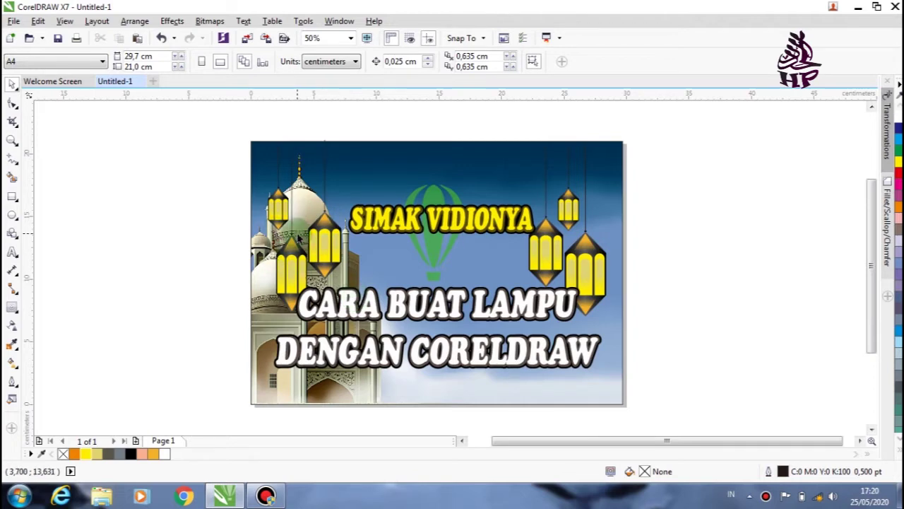
# Preview the finished lantern design, then insert a blank Page 2 after it
pyautogui.scroll(1, 298, 239)
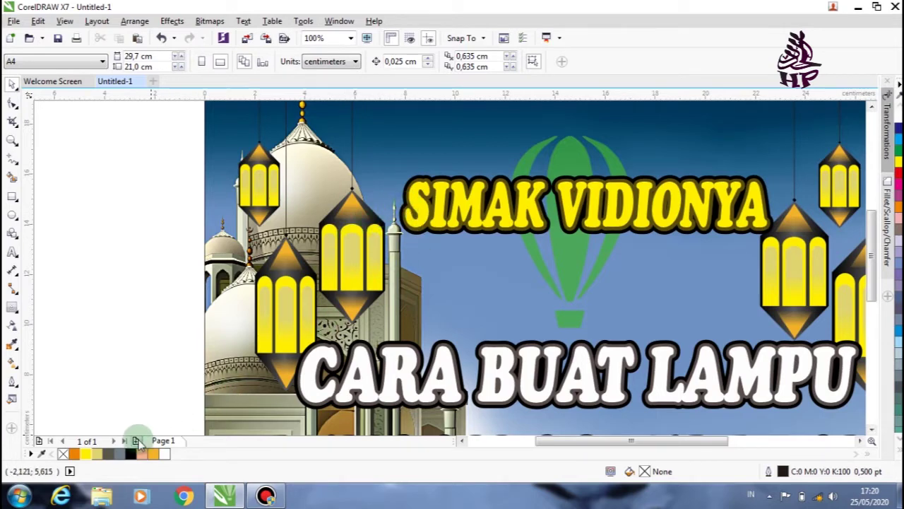
pyautogui.click(139, 442)
pyautogui.scroll(-2, 275, 351)
# Draw a tall six-sided hexagon on the page
pyautogui.scroll(1, 275, 351)
pyautogui.moveTo(871, 212); pyautogui.dragTo(871, 237)
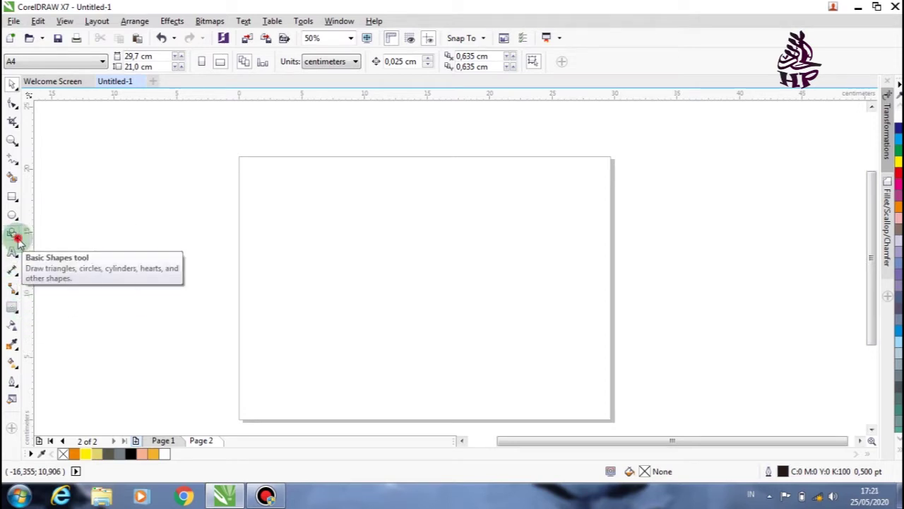
pyautogui.click(16, 237)
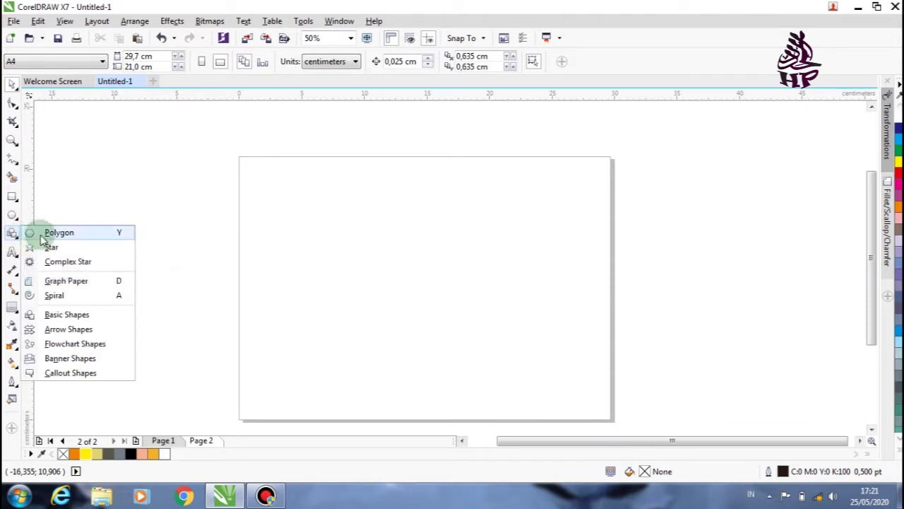
pyautogui.click(41, 236)
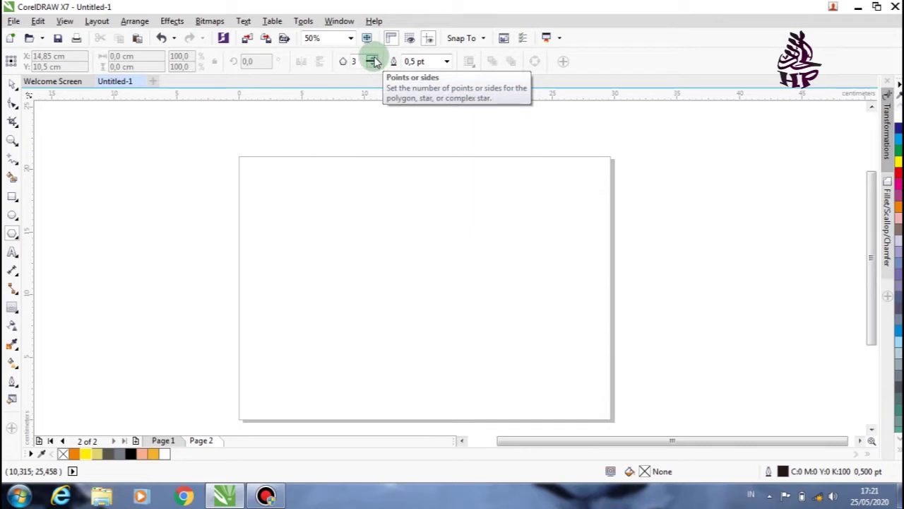
pyautogui.click(372, 58)
pyautogui.click(372, 57)
pyautogui.click(372, 58)
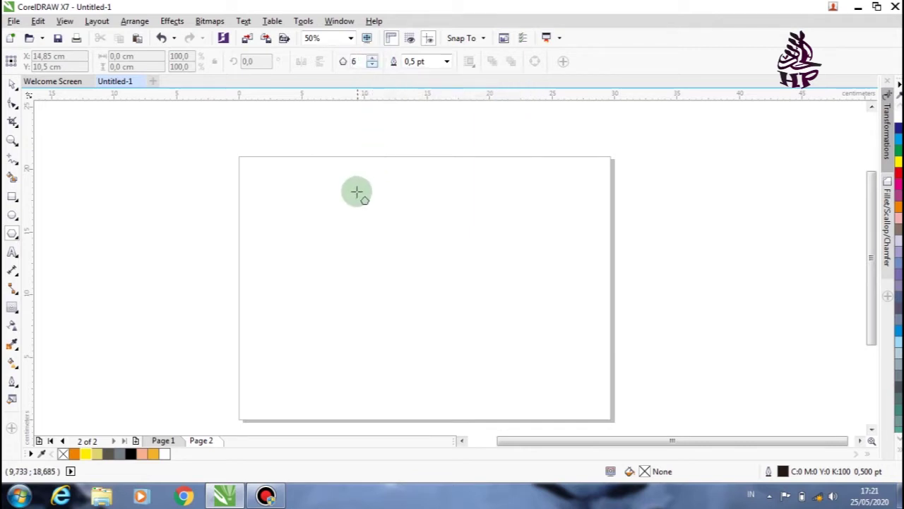
pyautogui.moveTo(335, 216); pyautogui.dragTo(384, 294)
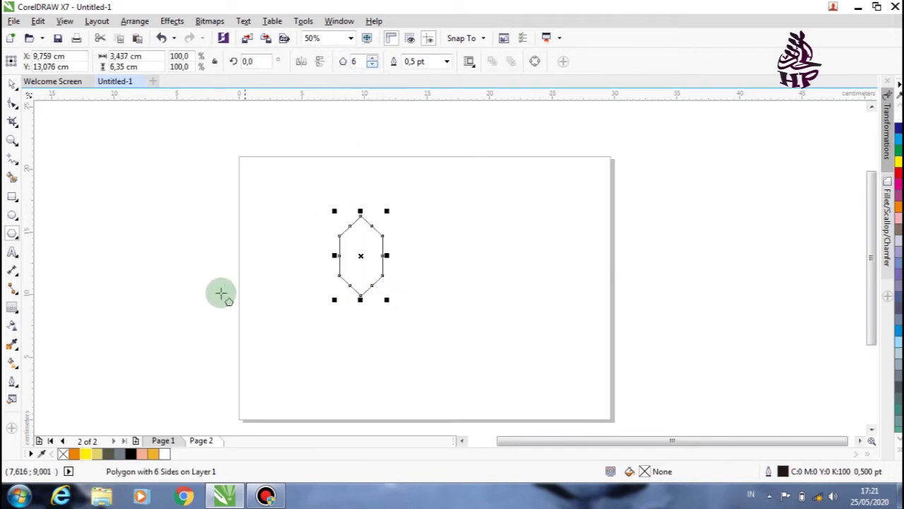
pyautogui.click(13, 84)
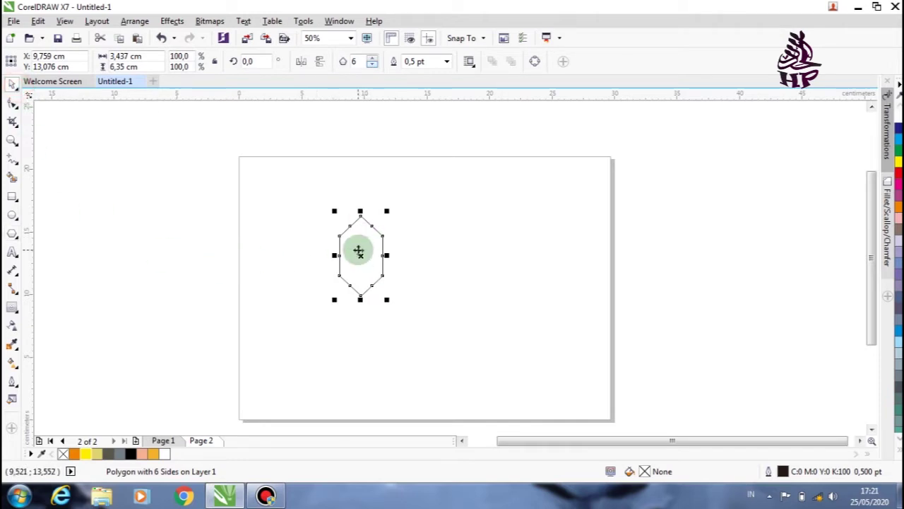
# Draw a rectangle spanning the hexagon between its side corners, then start a narrow rectangle beside it
pyautogui.scroll(2, 360, 244)
pyautogui.scroll(2, 358, 249)
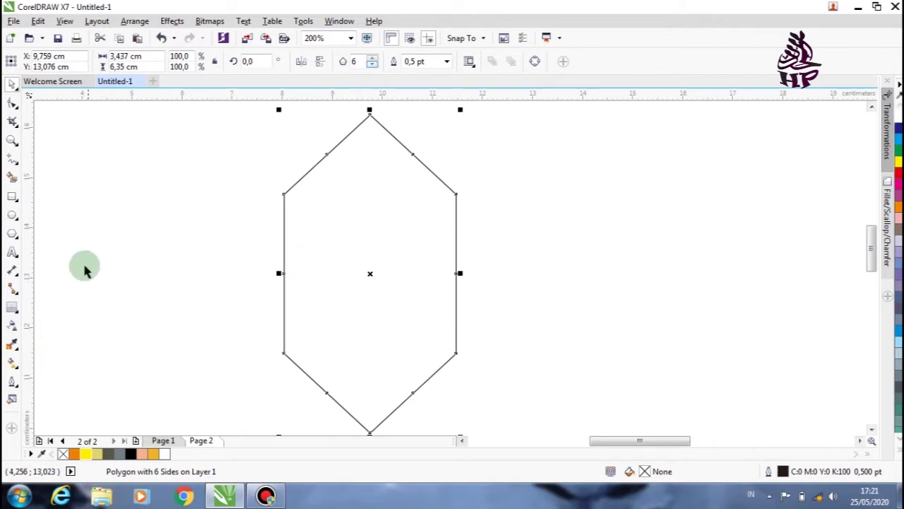
pyautogui.click(12, 195)
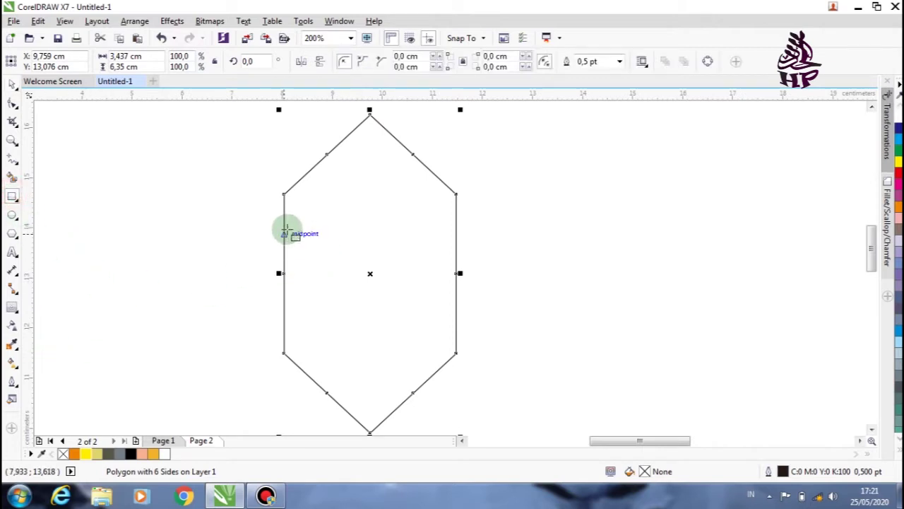
pyautogui.moveTo(284, 194); pyautogui.dragTo(456, 200)
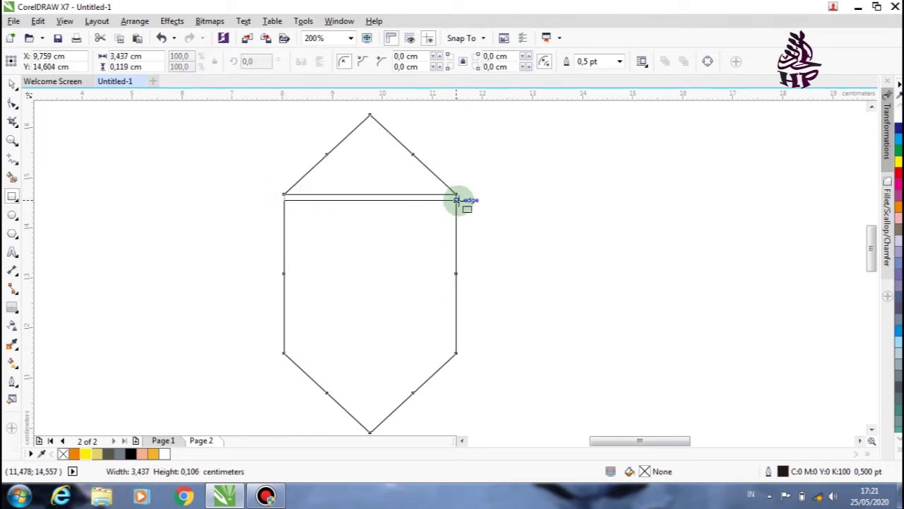
pyautogui.moveTo(456, 200); pyautogui.dragTo(456, 352)
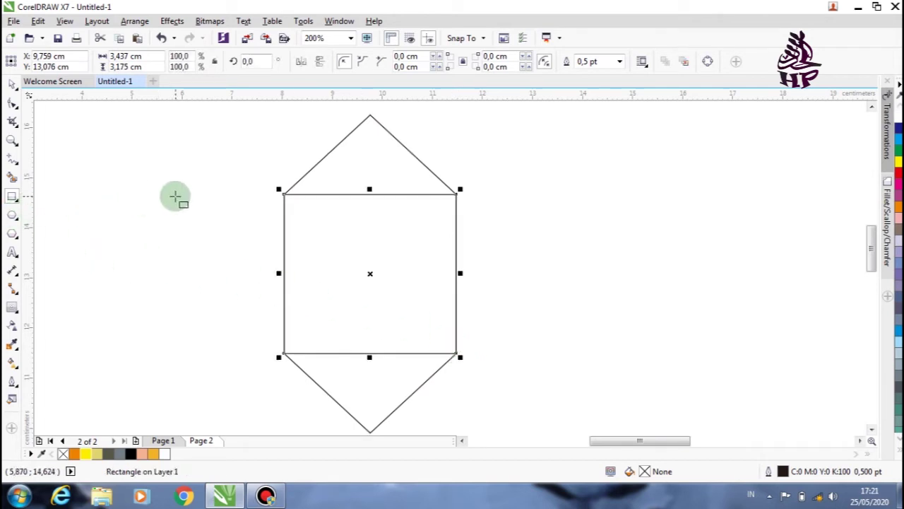
pyautogui.moveTo(145, 206); pyautogui.dragTo(195, 330)
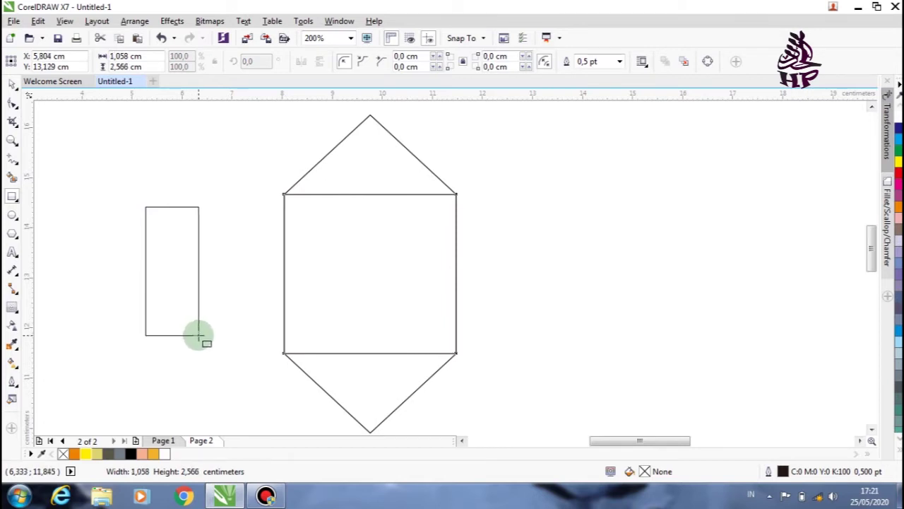
# Finish the narrow rectangle, add a circle on its top, and centre them together
pyautogui.moveTo(195, 331); pyautogui.dragTo(199, 335)
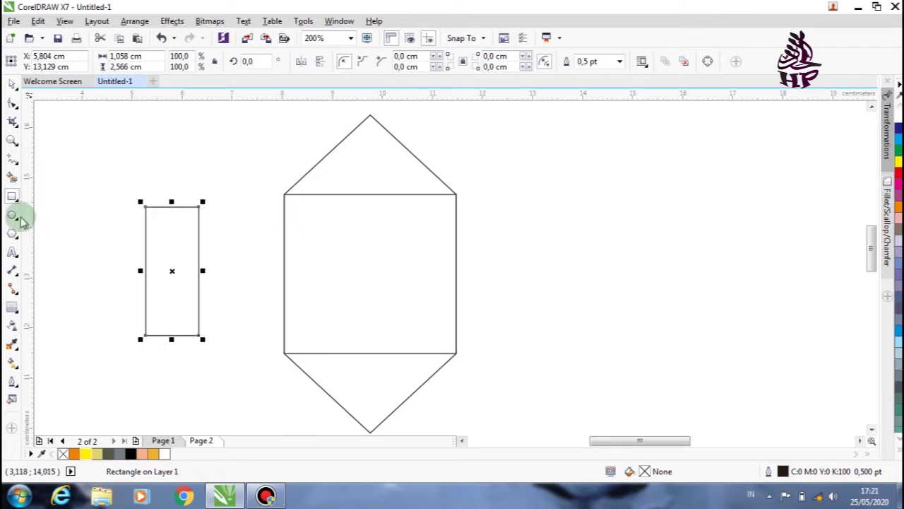
pyautogui.click(14, 216)
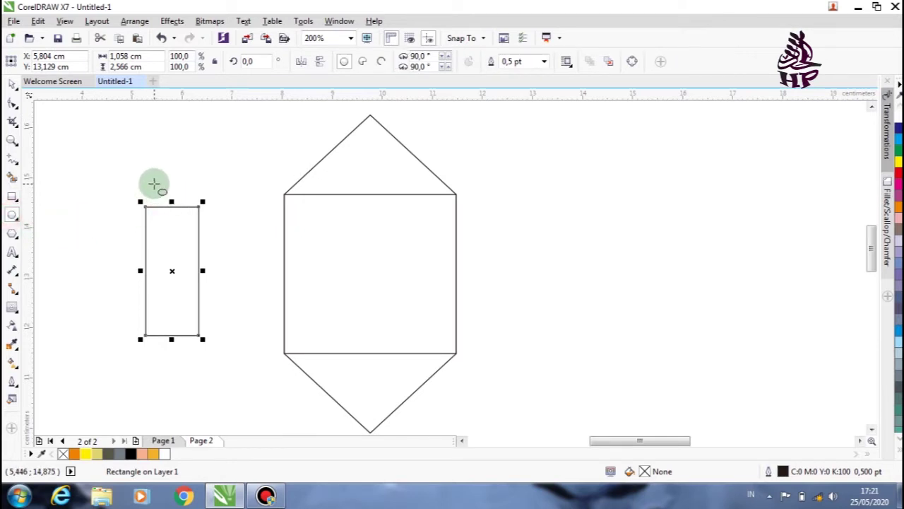
pyautogui.moveTo(154, 184); pyautogui.dragTo(201, 237)
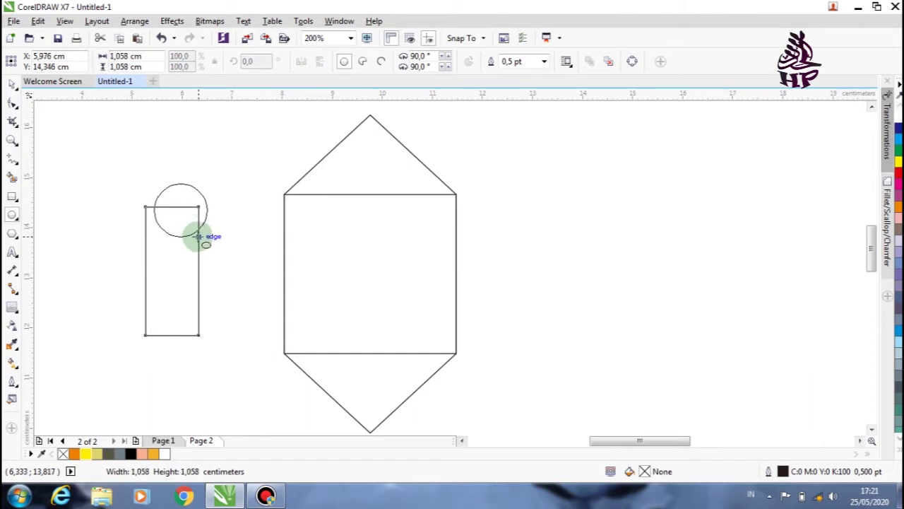
pyautogui.moveTo(201, 237); pyautogui.dragTo(201, 236)
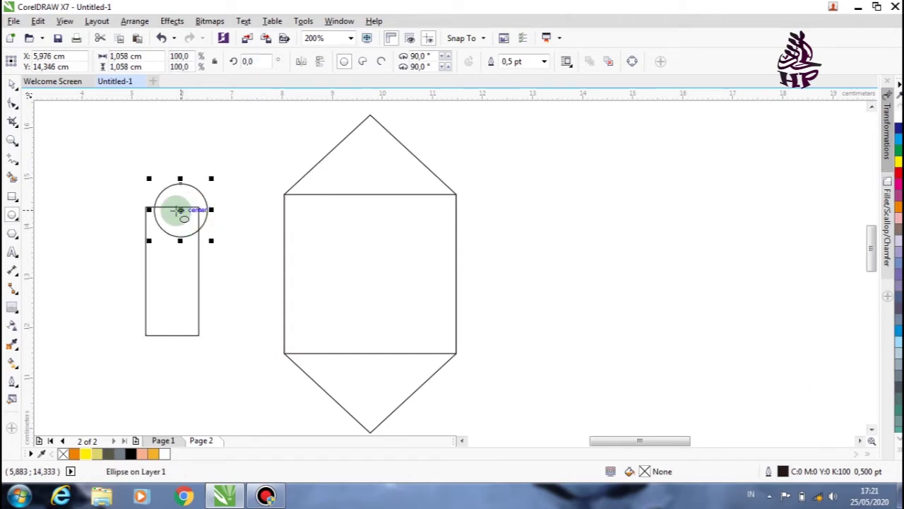
pyautogui.click(12, 83)
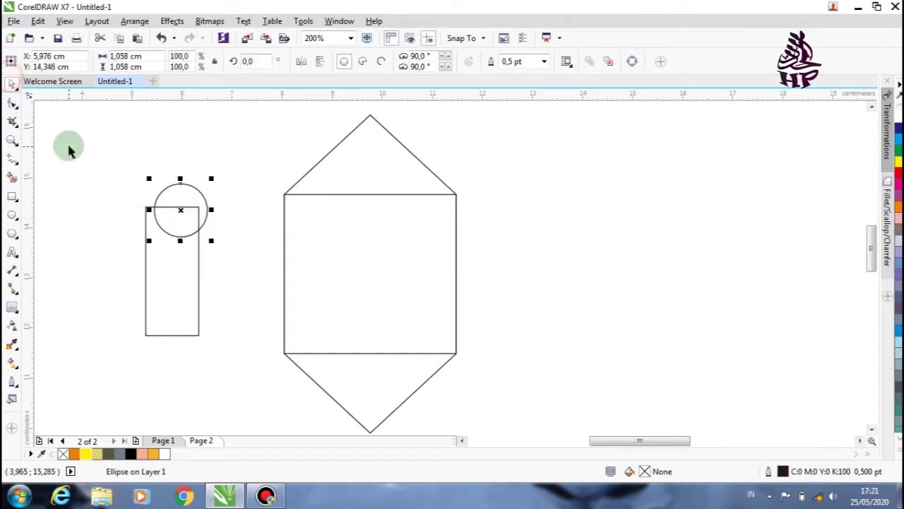
pyautogui.click(68, 145)
pyautogui.moveTo(85, 149); pyautogui.dragTo(246, 390)
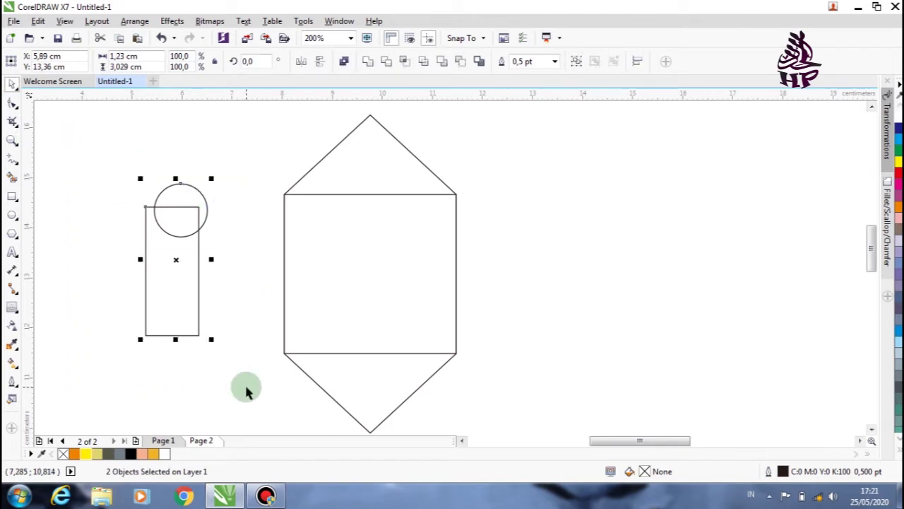
pyautogui.press('c')
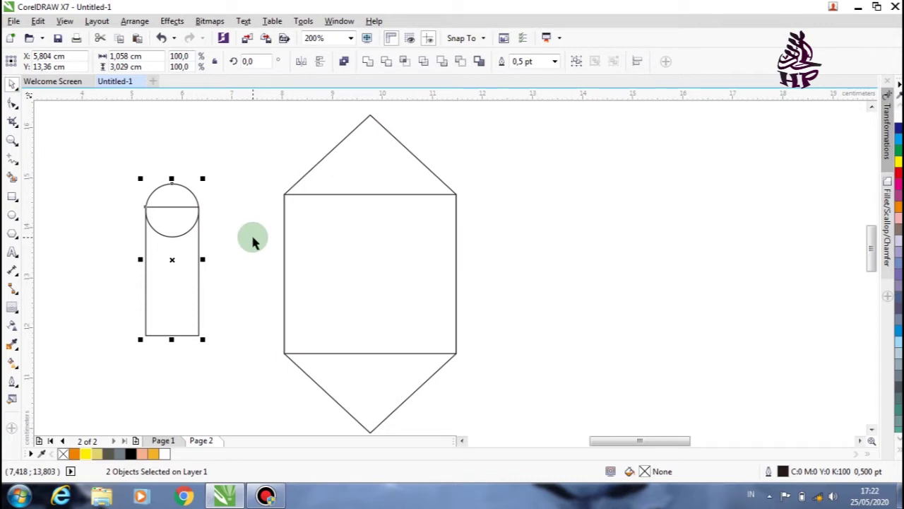
# Nudge the circle into position and weld it with the rectangle into an arch
pyautogui.press('Up')
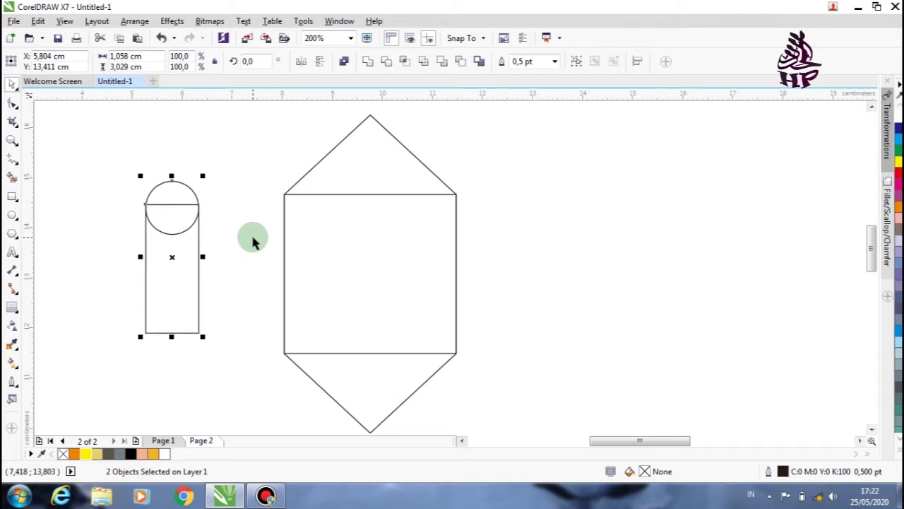
pyautogui.click(253, 238)
pyautogui.click(184, 192)
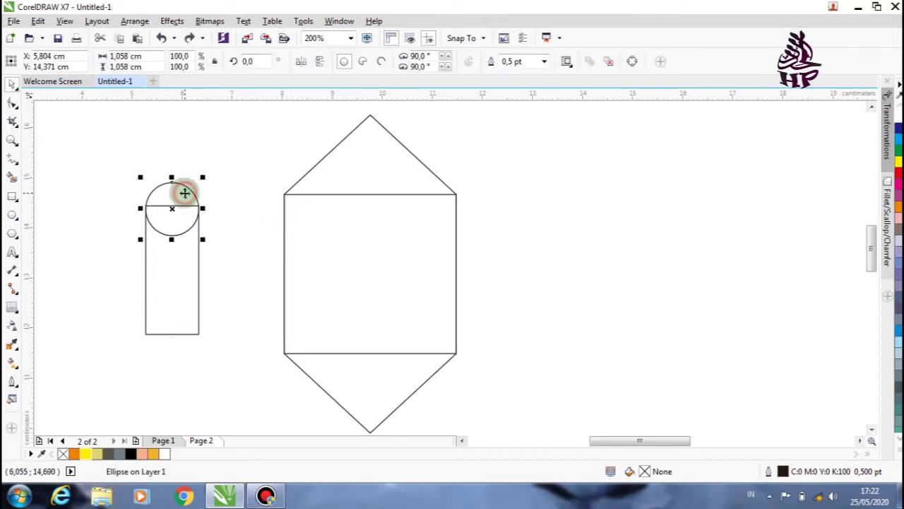
pyautogui.press('Up')
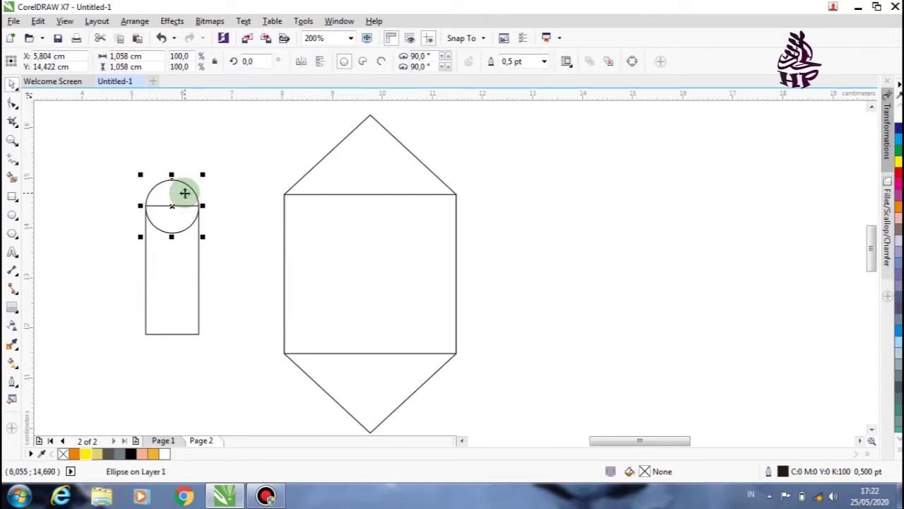
pyautogui.press('Up')
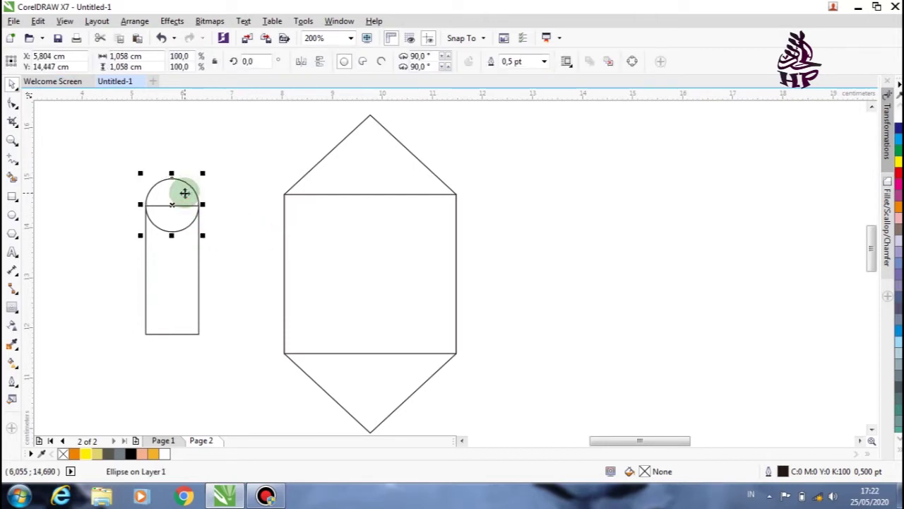
pyautogui.press('Down')
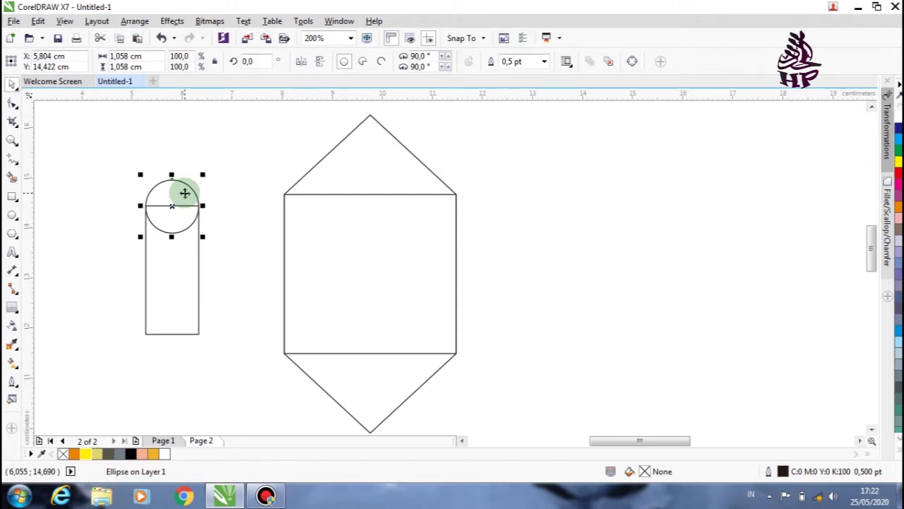
pyautogui.moveTo(80, 140); pyautogui.dragTo(255, 401)
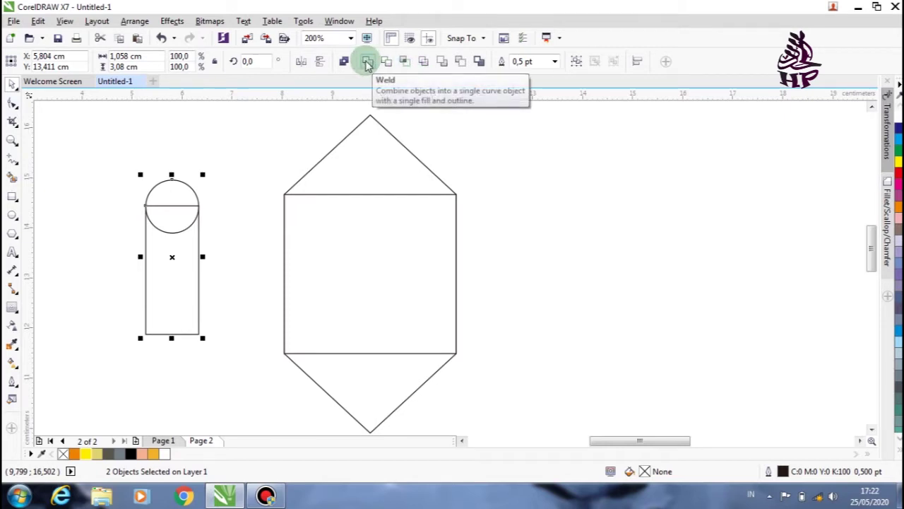
pyautogui.click(366, 64)
pyautogui.click(297, 137)
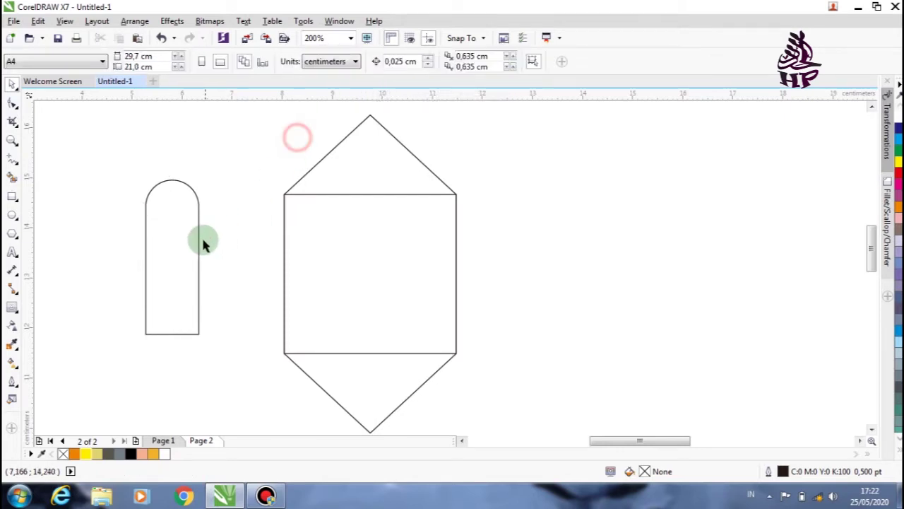
# Move the arch into the hexagon's middle rectangle and adjust its width
pyautogui.click(171, 257)
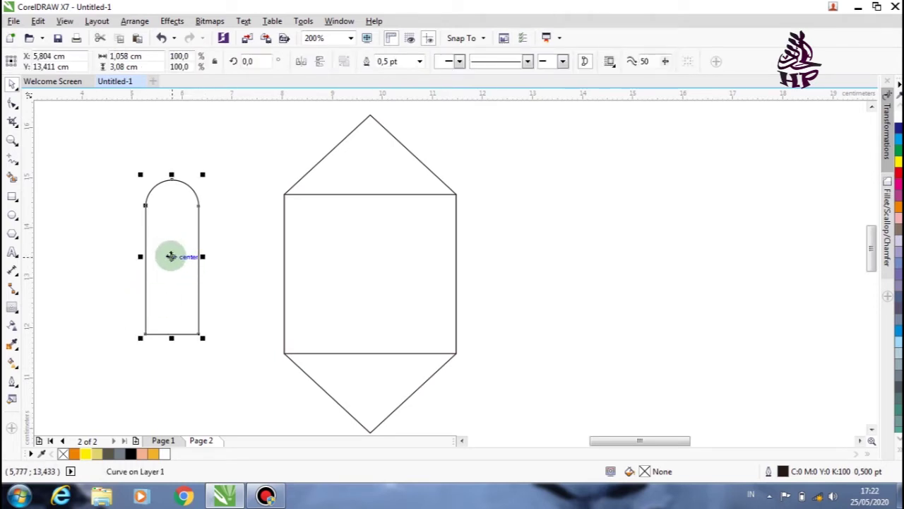
pyautogui.moveTo(172, 255); pyautogui.dragTo(368, 272)
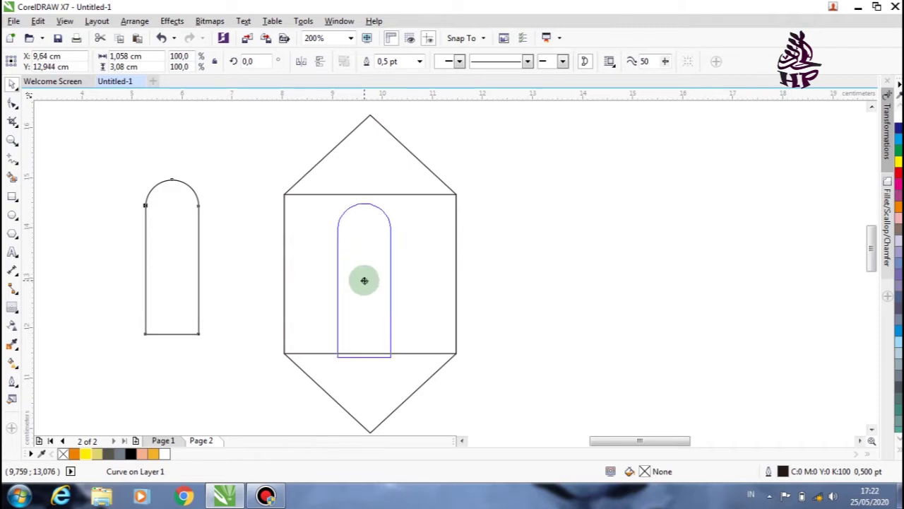
pyautogui.moveTo(367, 272); pyautogui.dragTo(366, 276)
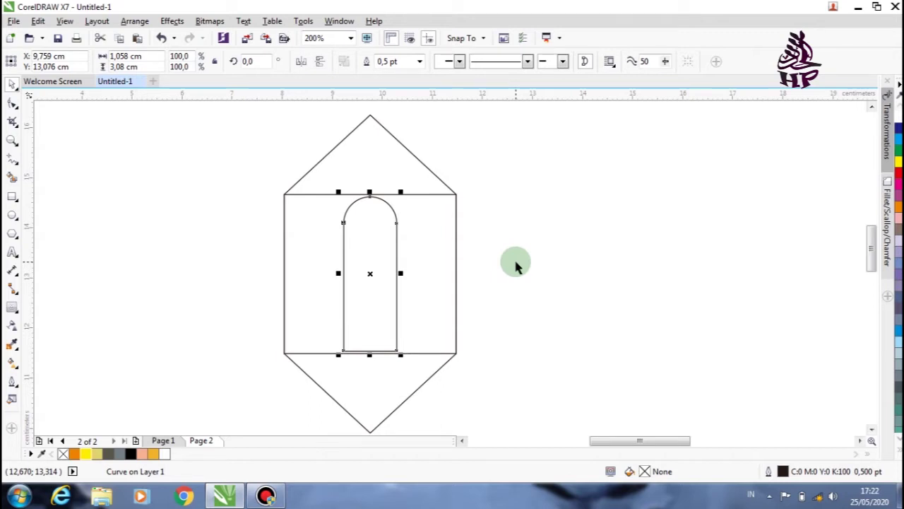
pyautogui.press('Down')
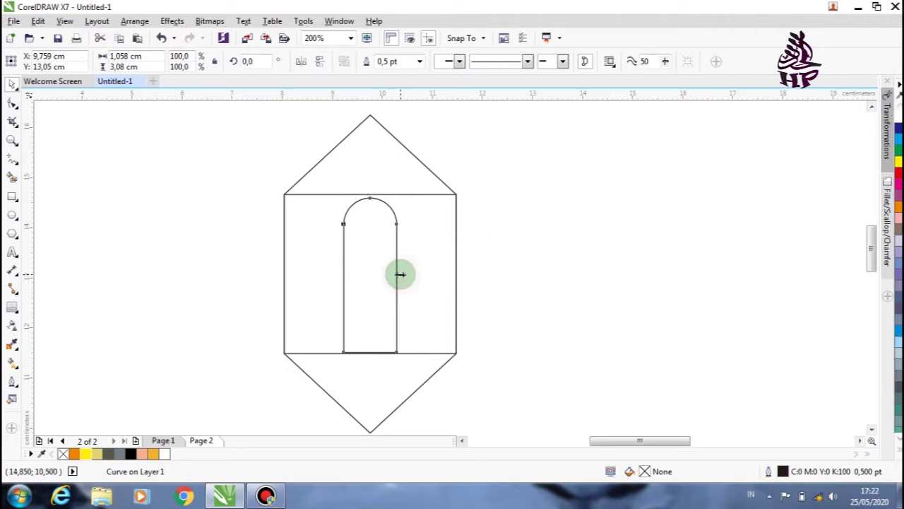
pyautogui.moveTo(400, 274); pyautogui.dragTo(409, 273)
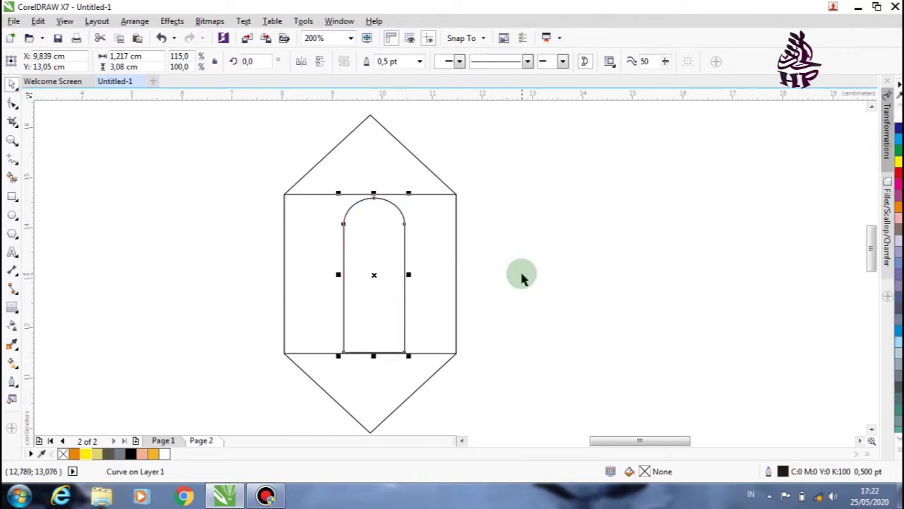
pyautogui.click(373, 275)
pyautogui.moveTo(373, 276); pyautogui.dragTo(366, 273)
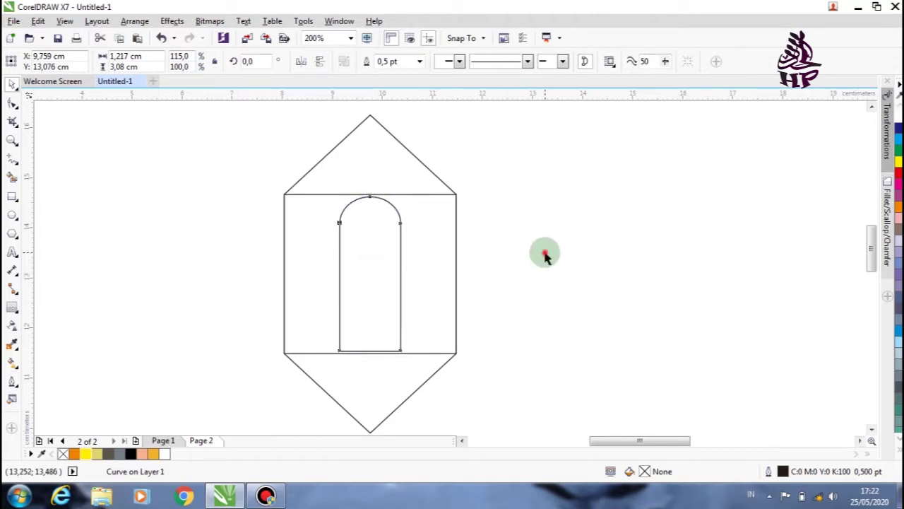
pyautogui.click(538, 256)
pyautogui.click(391, 248)
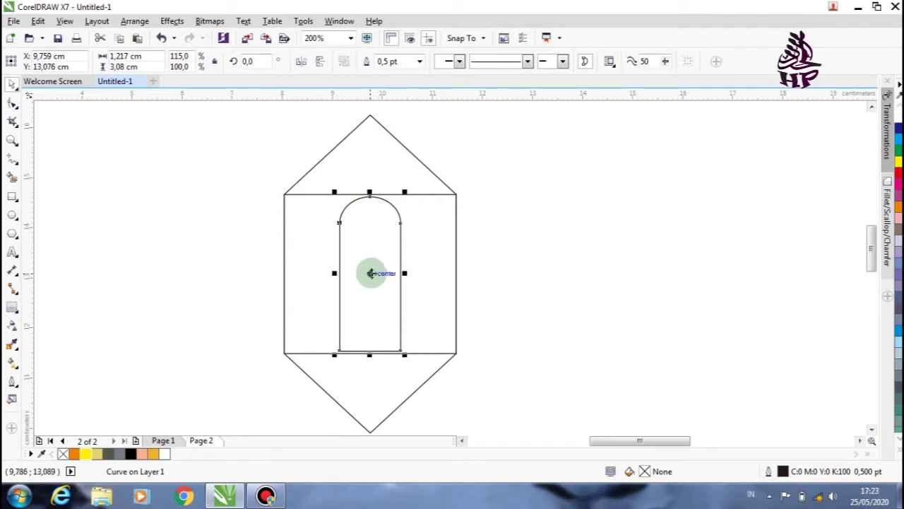
# Drop a narrower copy of the arch to its right and nudge it into place
pyautogui.moveTo(370, 271); pyautogui.dragTo(435, 275)
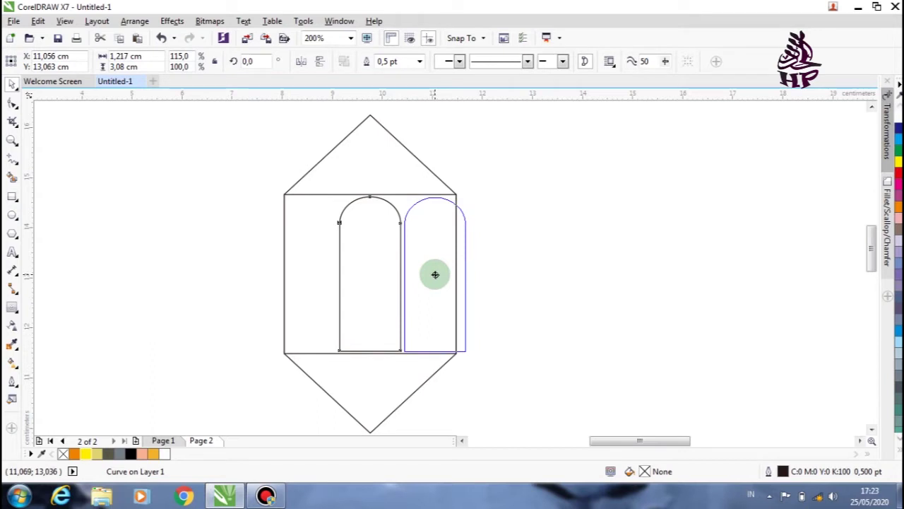
pyautogui.moveTo(435, 274); pyautogui.dragTo(435, 273)
pyautogui.rightClick(435, 273)
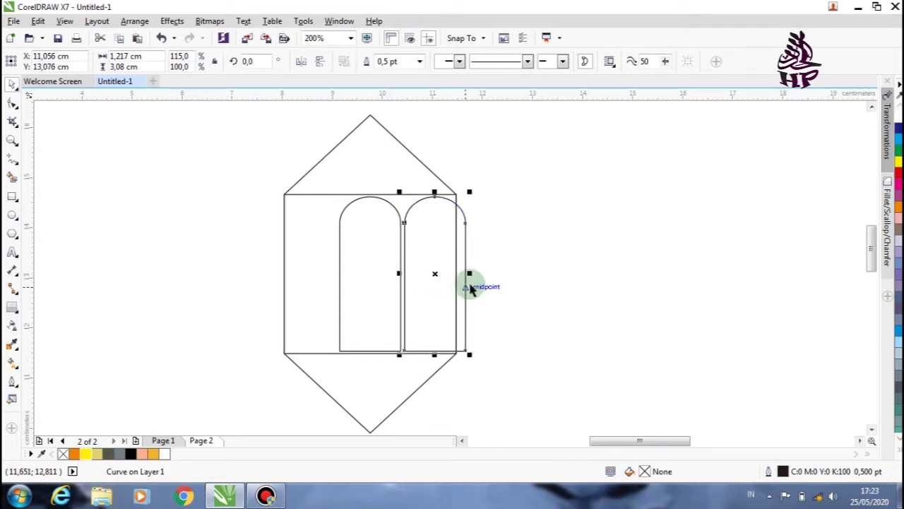
pyautogui.moveTo(470, 273); pyautogui.dragTo(451, 274)
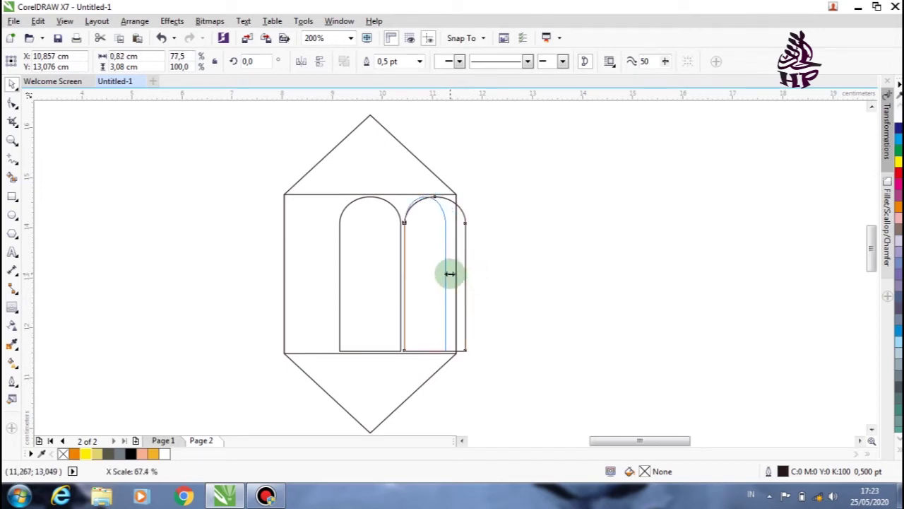
pyautogui.moveTo(450, 273); pyautogui.dragTo(451, 273)
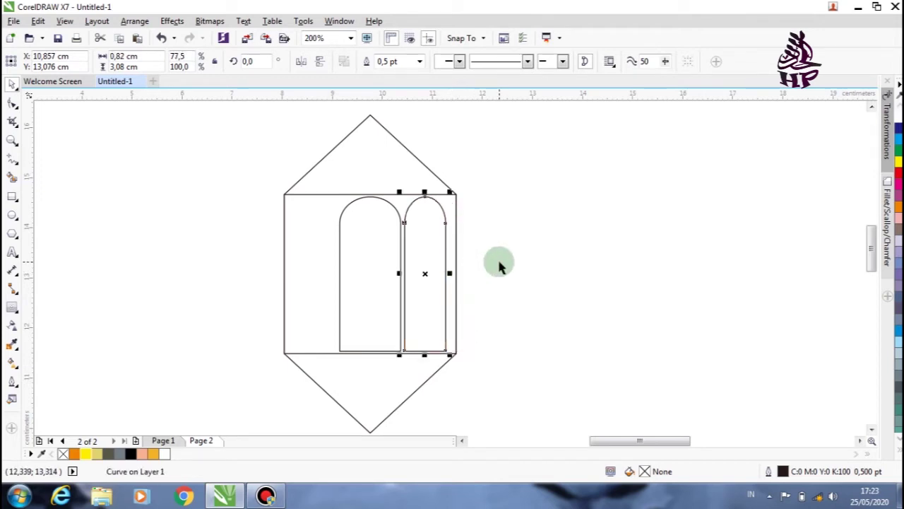
pyautogui.press('Right')
pyautogui.press('Right')
pyautogui.press('Right')
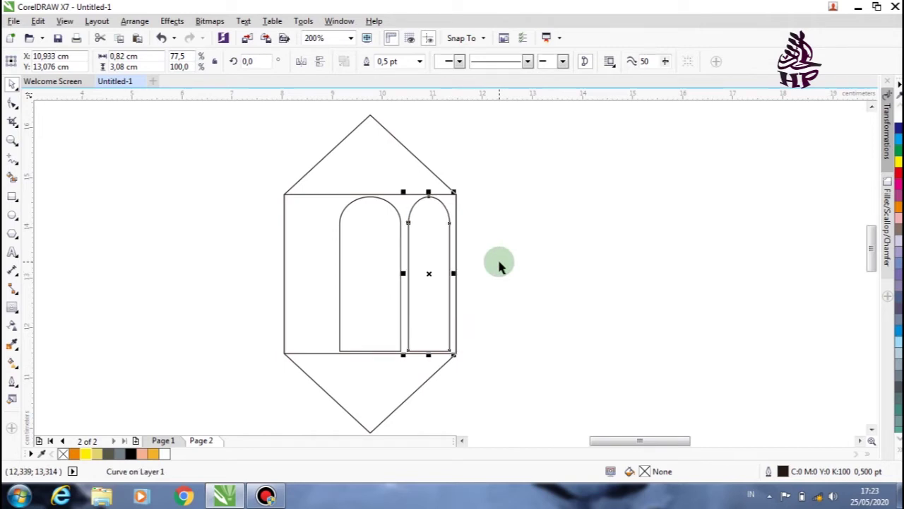
pyautogui.click(577, 252)
pyautogui.click(425, 270)
pyautogui.click(514, 269)
pyautogui.click(355, 277)
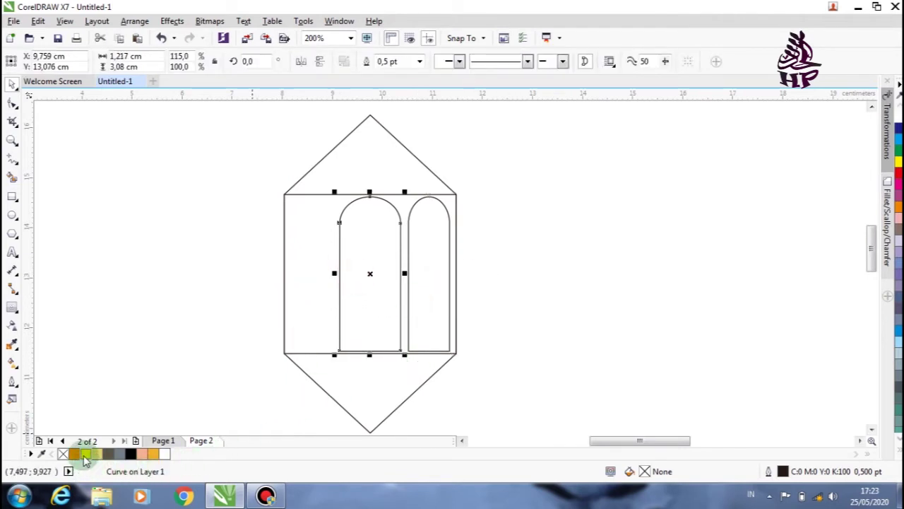
# Fill both arches yellow
pyautogui.click(84, 454)
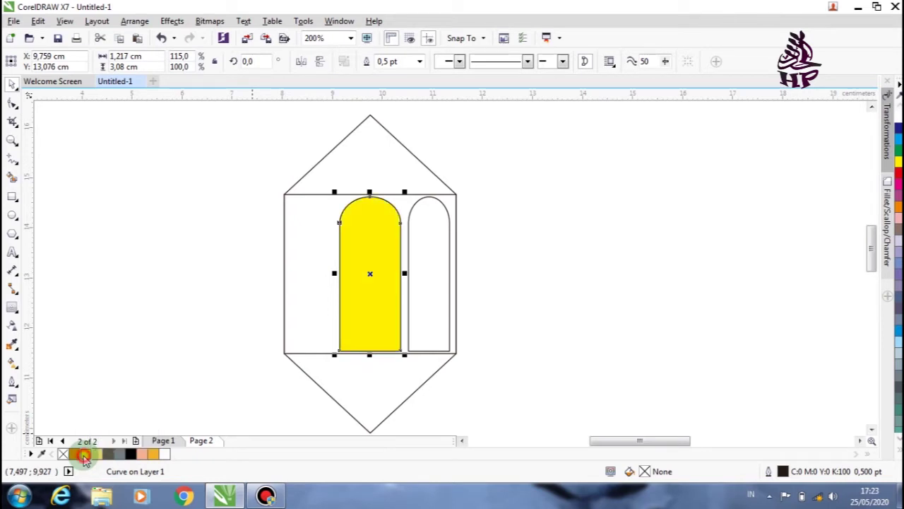
pyautogui.click(433, 261)
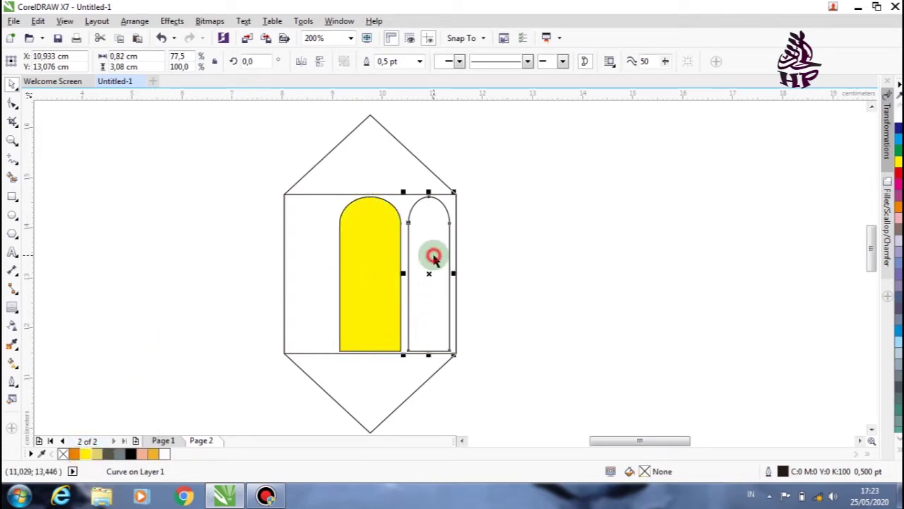
pyautogui.click(85, 454)
pyautogui.click(138, 375)
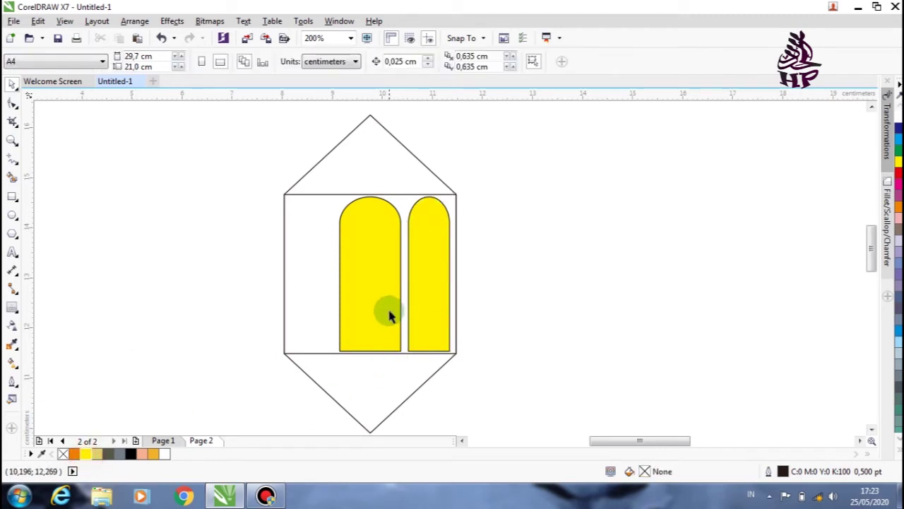
# Leave a scaled-down inner arch copy inside each yellow arch
pyautogui.click(368, 281)
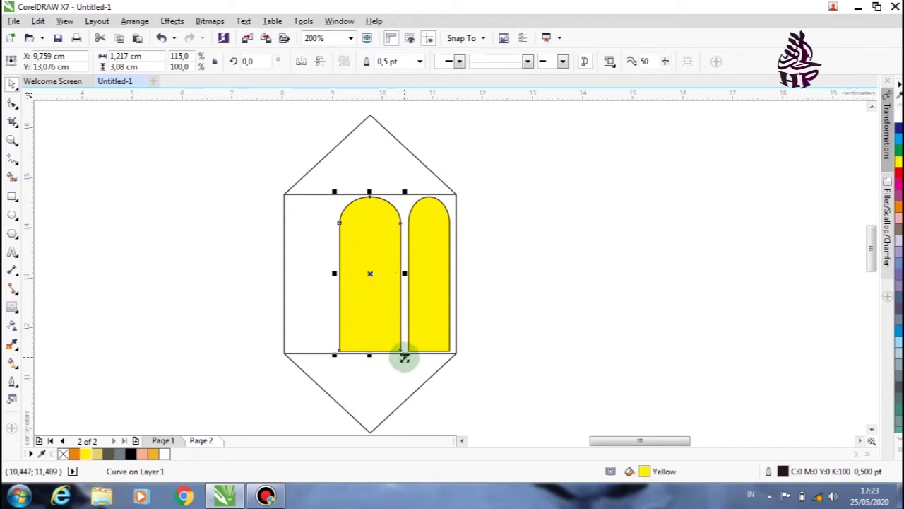
pyautogui.moveTo(404, 357); pyautogui.dragTo(398, 347)
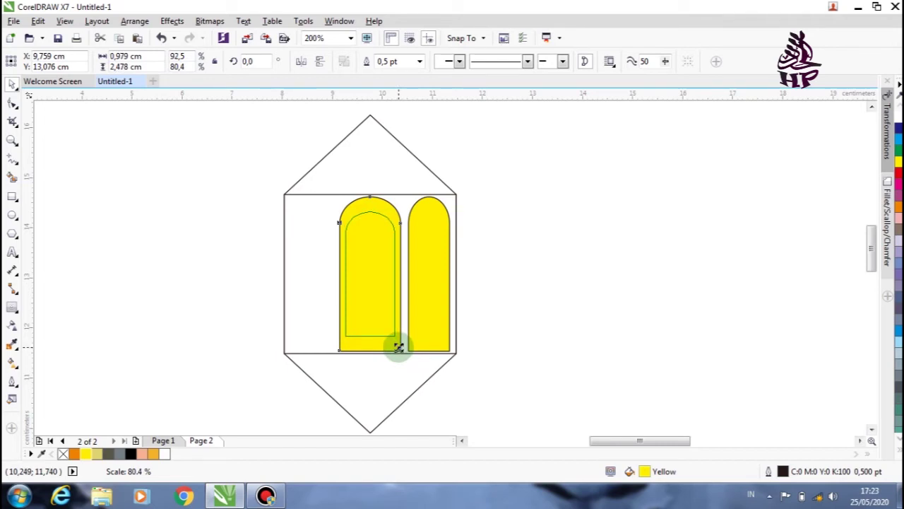
pyautogui.moveTo(398, 347); pyautogui.dragTo(398, 347)
pyautogui.click(230, 266)
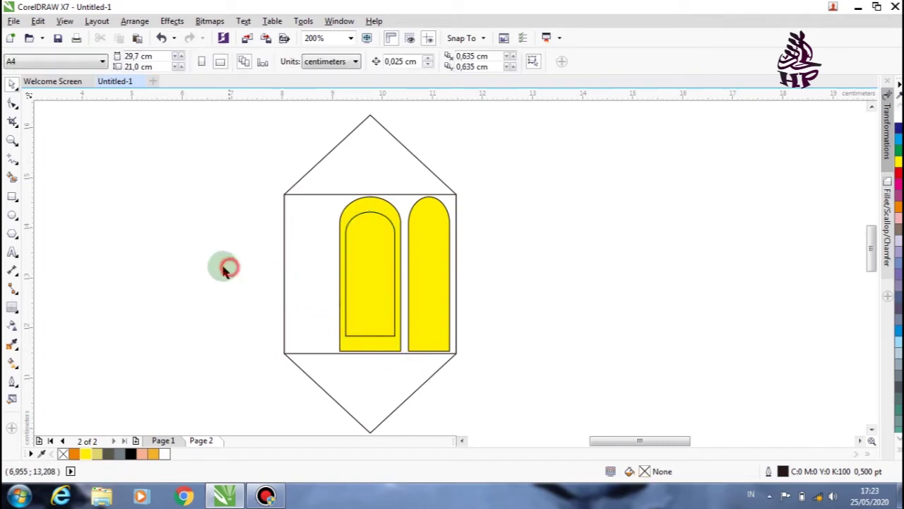
pyautogui.click(419, 309)
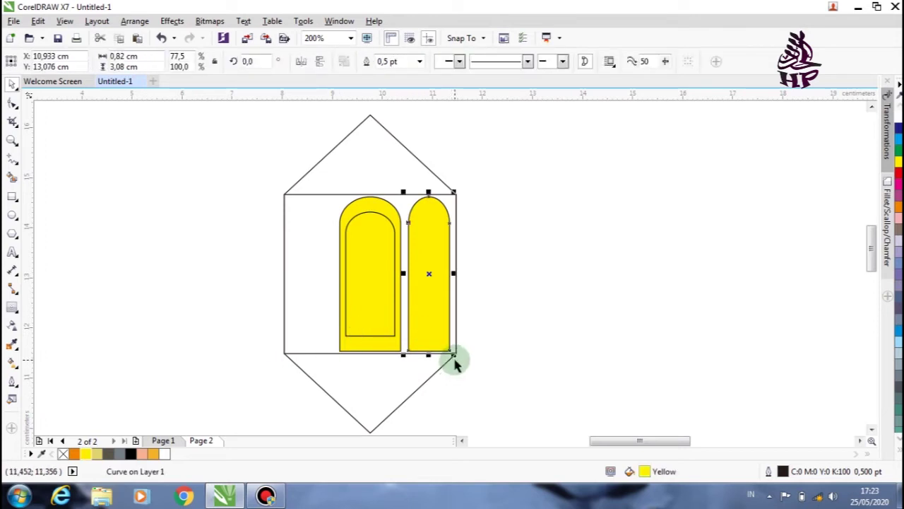
pyautogui.moveTo(453, 354); pyautogui.dragTo(449, 346)
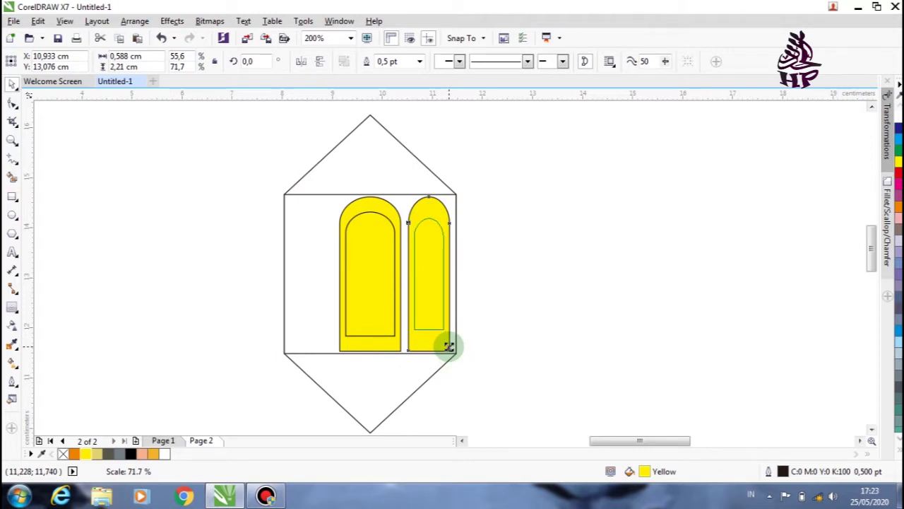
pyautogui.moveTo(449, 347); pyautogui.dragTo(448, 347)
pyautogui.click(515, 303)
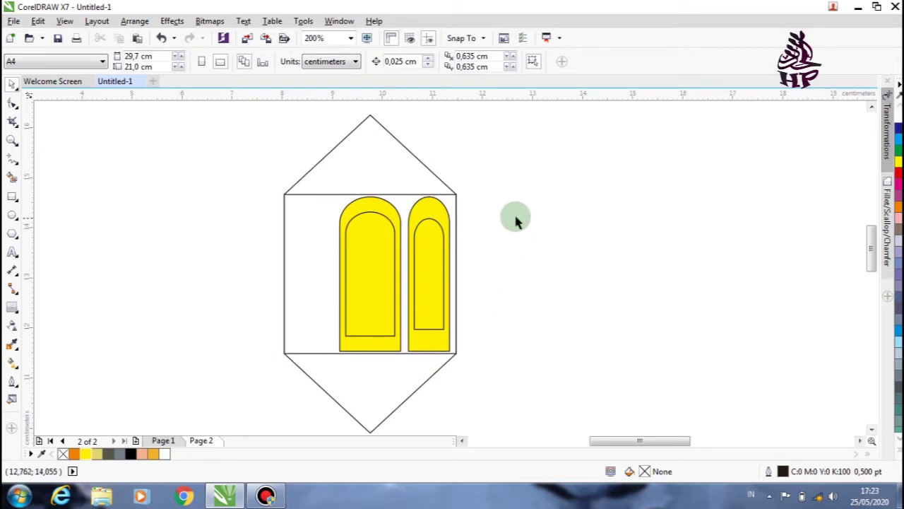
pyautogui.moveTo(514, 189); pyautogui.dragTo(395, 265)
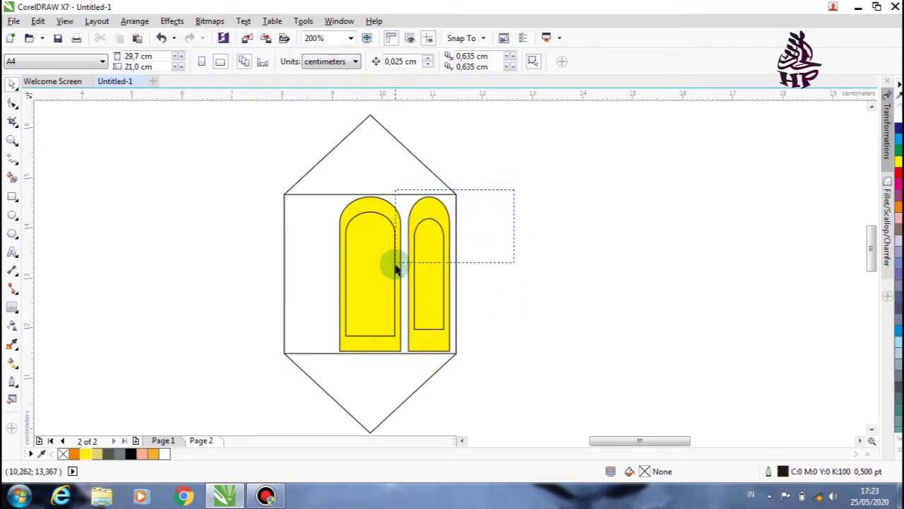
# Copy the right arch and its inner arch into the empty left slot
pyautogui.moveTo(395, 265); pyautogui.dragTo(404, 369)
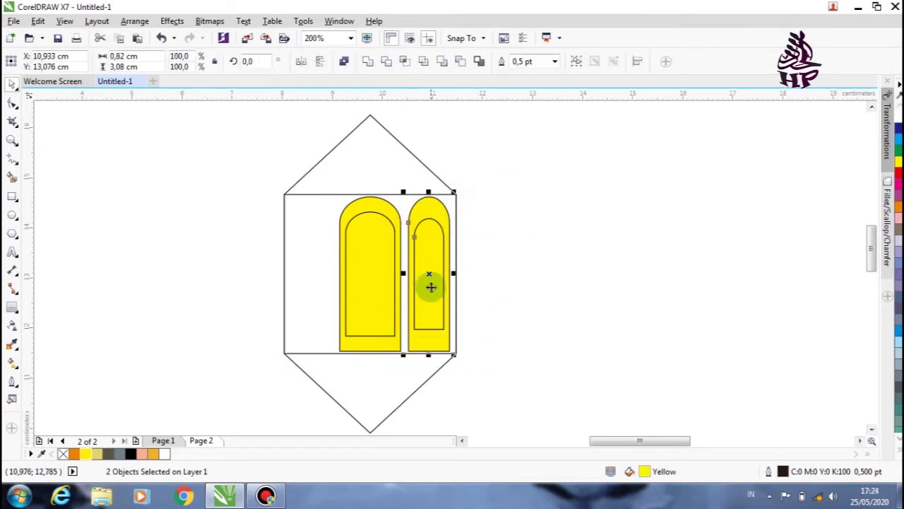
pyautogui.moveTo(429, 274); pyautogui.dragTo(309, 275)
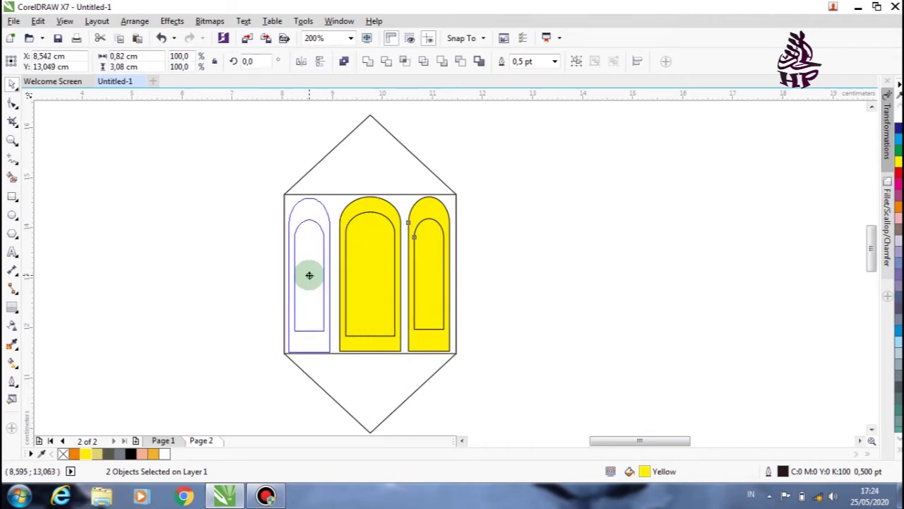
pyautogui.moveTo(309, 274); pyautogui.dragTo(309, 274)
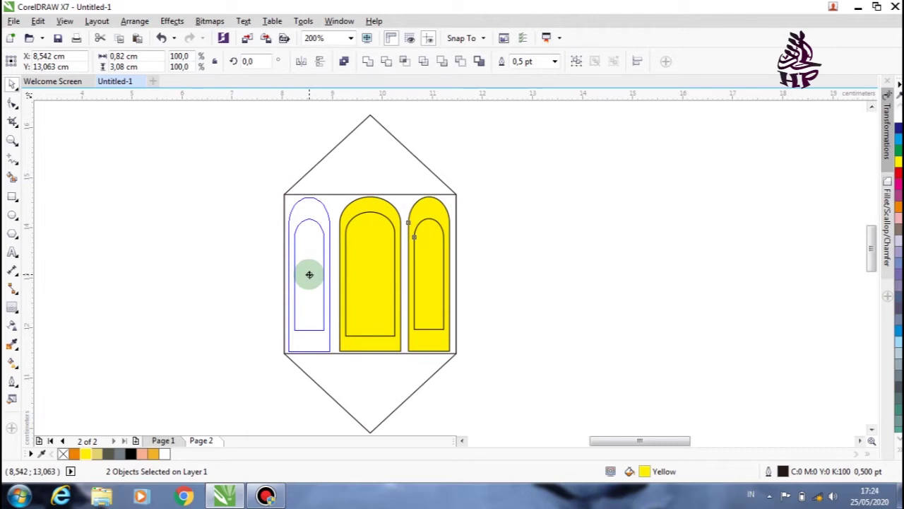
pyautogui.moveTo(309, 274); pyautogui.dragTo(310, 275)
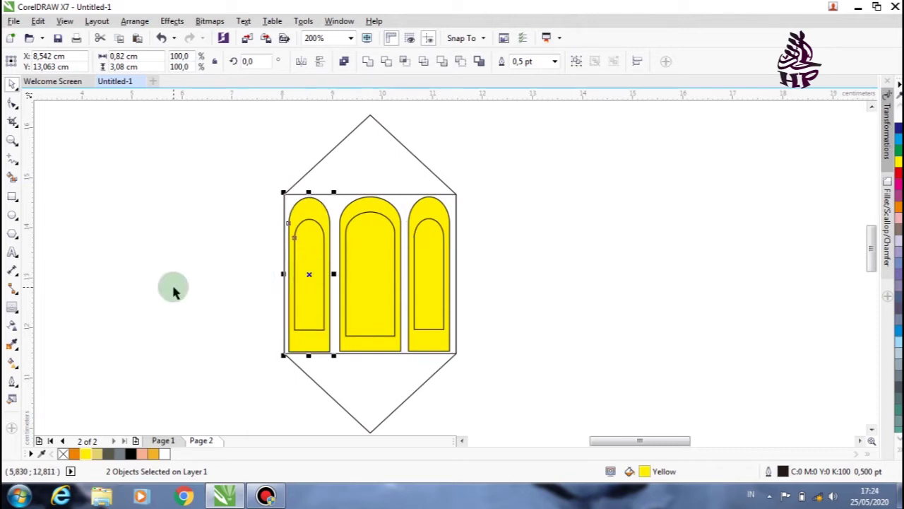
pyautogui.press('Right')
pyautogui.press('Right')
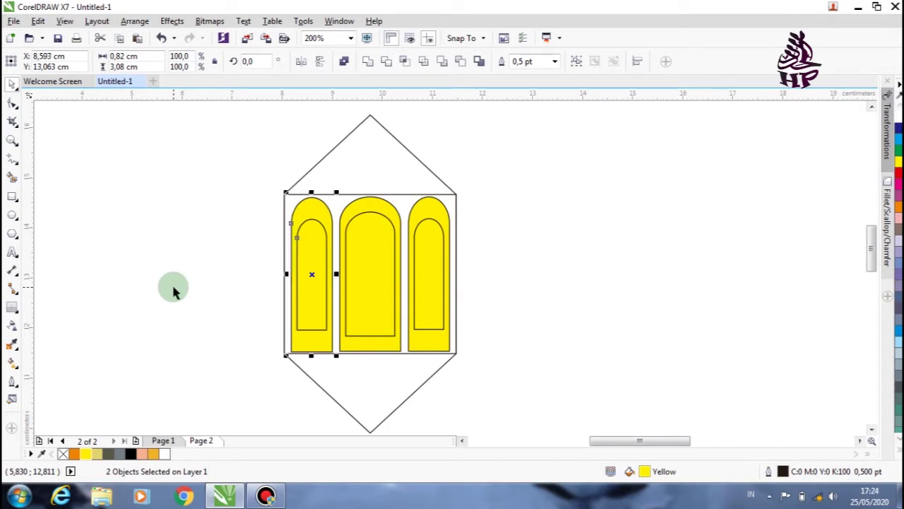
pyautogui.press('Up')
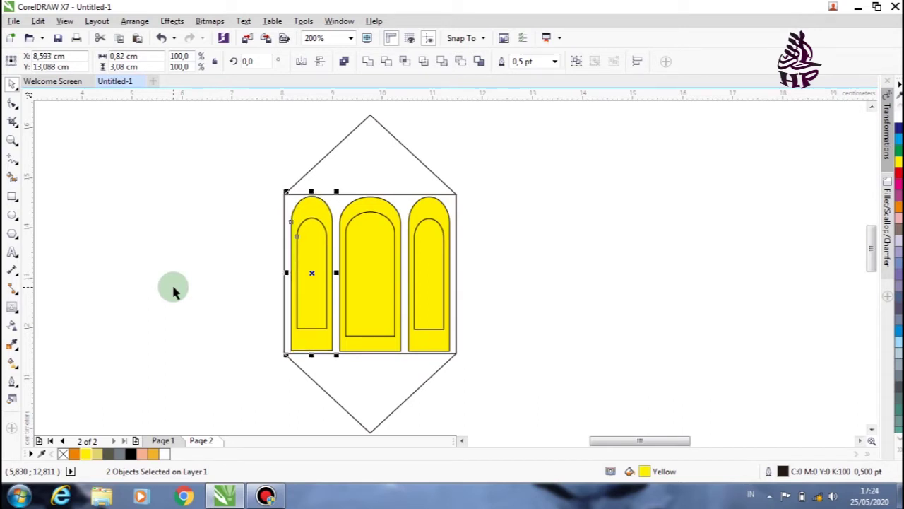
pyautogui.press('Down')
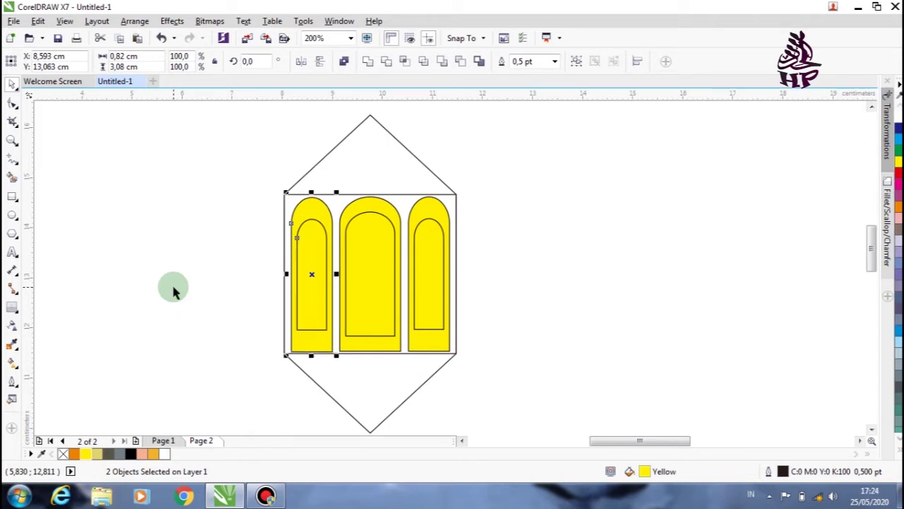
pyautogui.click(510, 298)
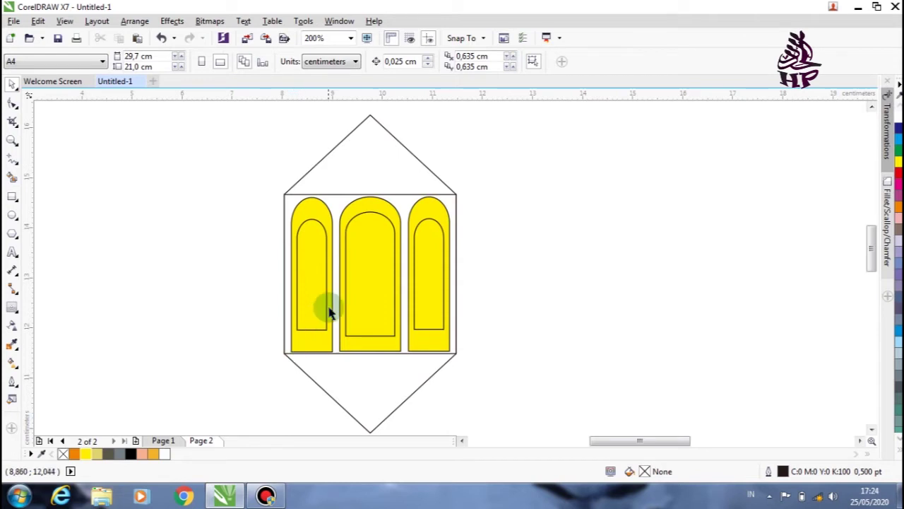
# Fill the three inner arches with Banana Yellow
pyautogui.click(380, 290)
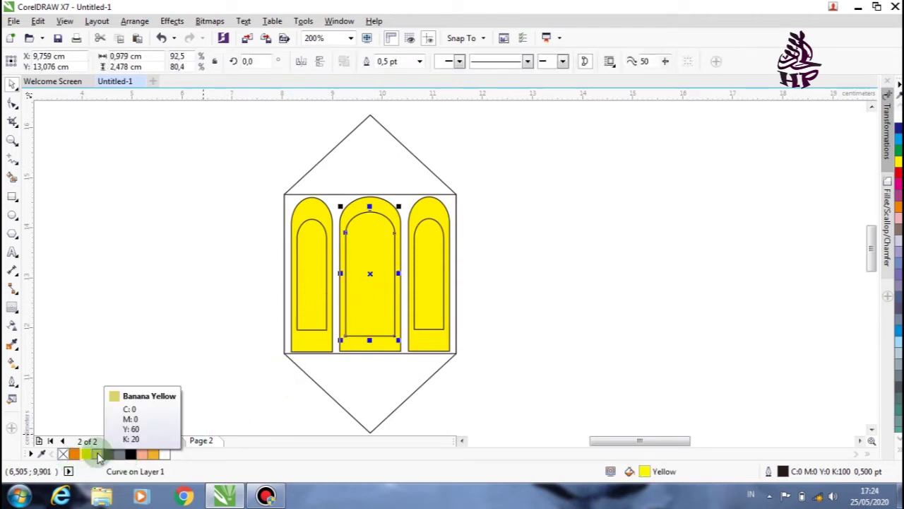
pyautogui.click(98, 454)
pyautogui.click(305, 306)
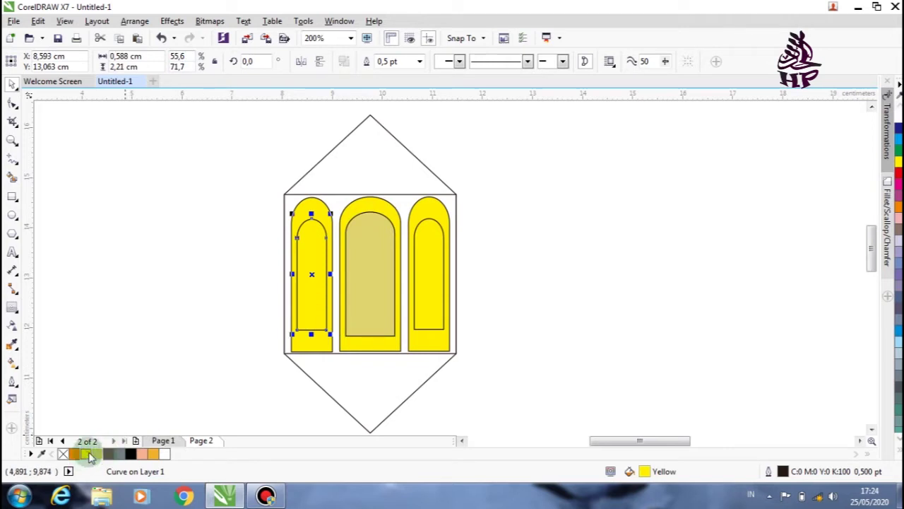
pyautogui.click(94, 455)
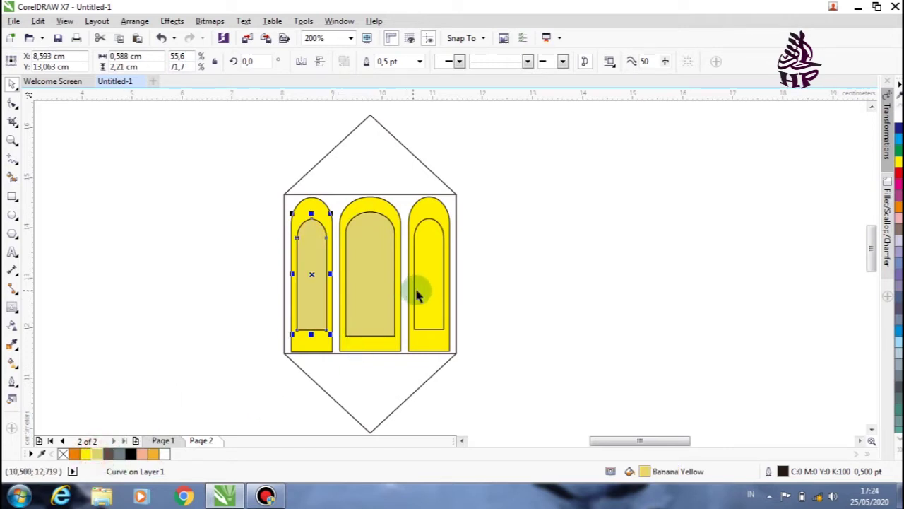
pyautogui.click(422, 290)
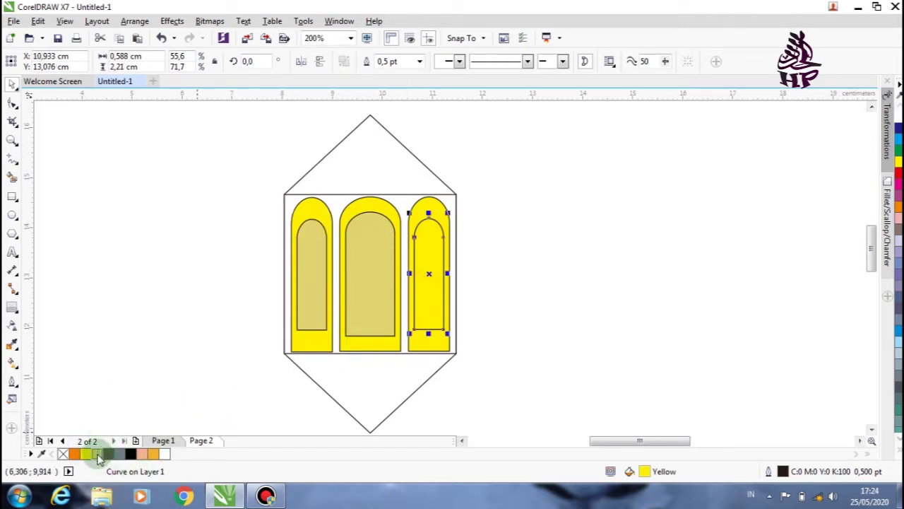
pyautogui.click(97, 454)
pyautogui.click(205, 344)
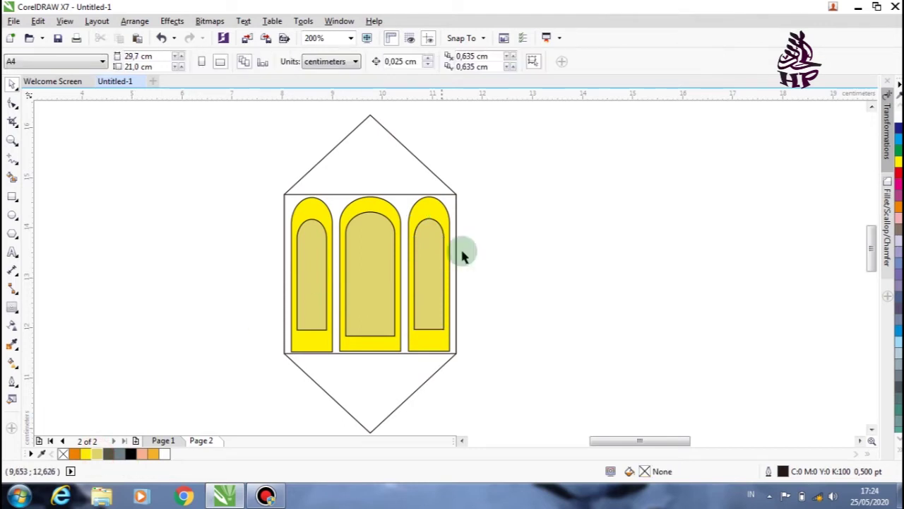
# Remove the outlines from all six arch shapes
pyautogui.click(407, 195)
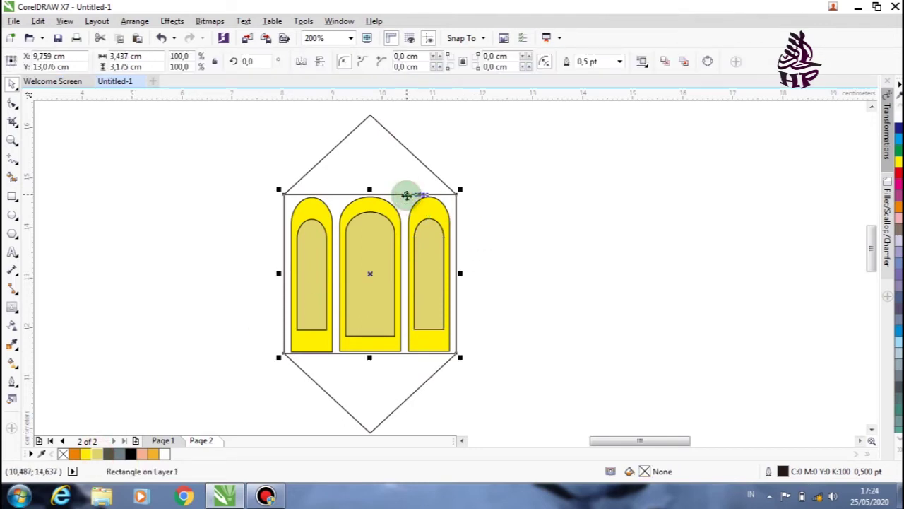
pyautogui.press('Escape')
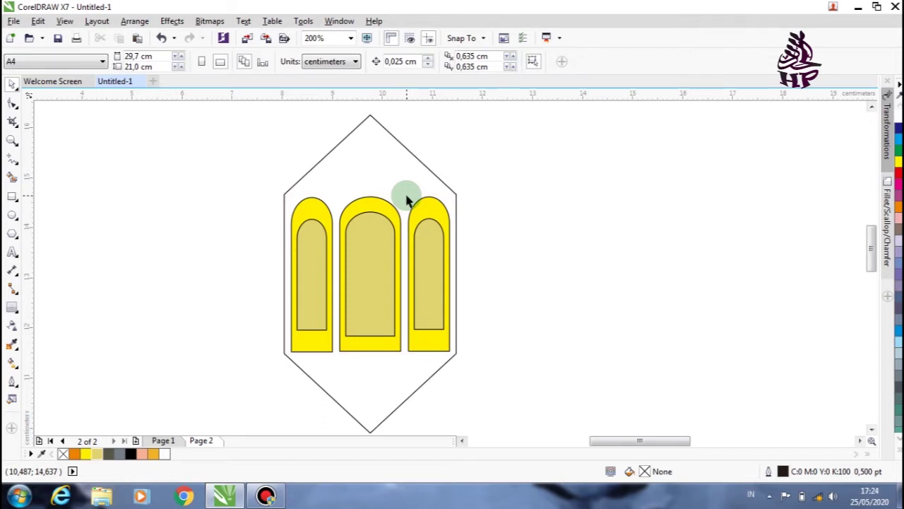
pyautogui.click(659, 187)
pyautogui.moveTo(238, 192)
pyautogui.mouseDown()
pyautogui.moveTo(388, 239)
pyautogui.moveTo(493, 375)
pyautogui.mouseUp()
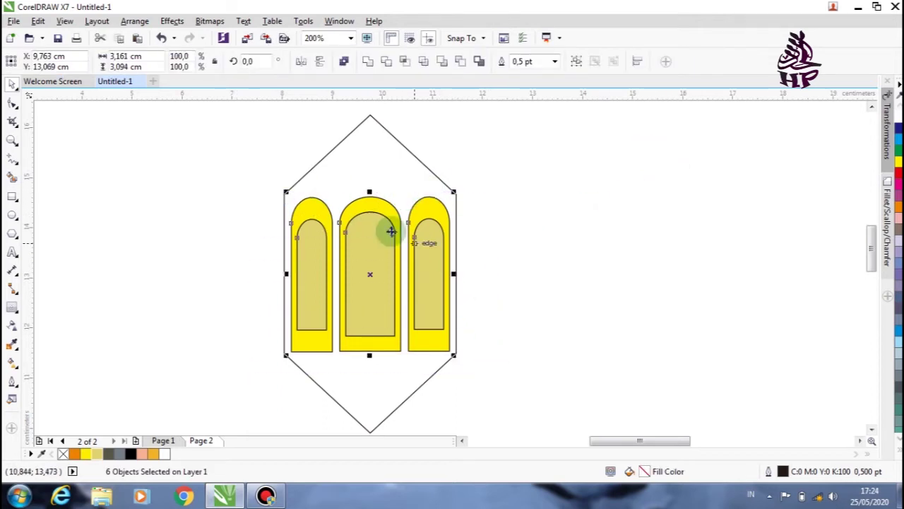
pyautogui.rightClick(63, 455)
pyautogui.click(144, 312)
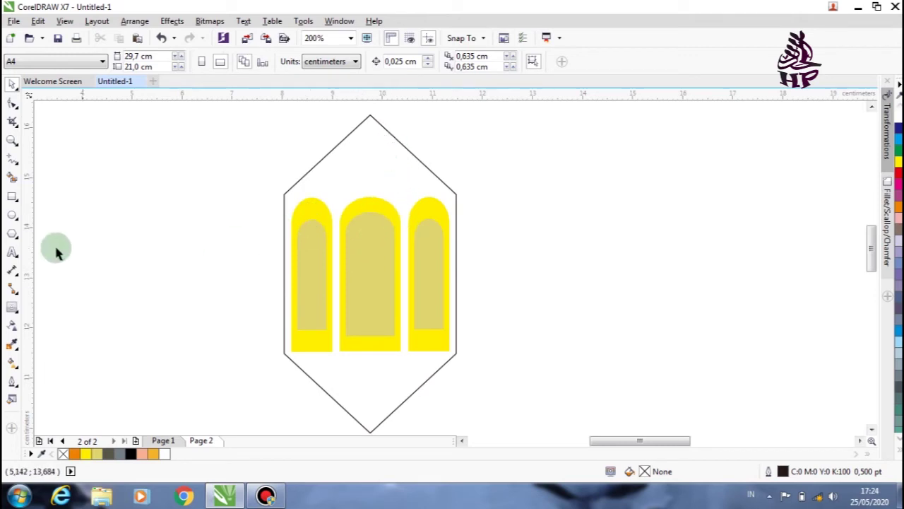
pyautogui.click(13, 235)
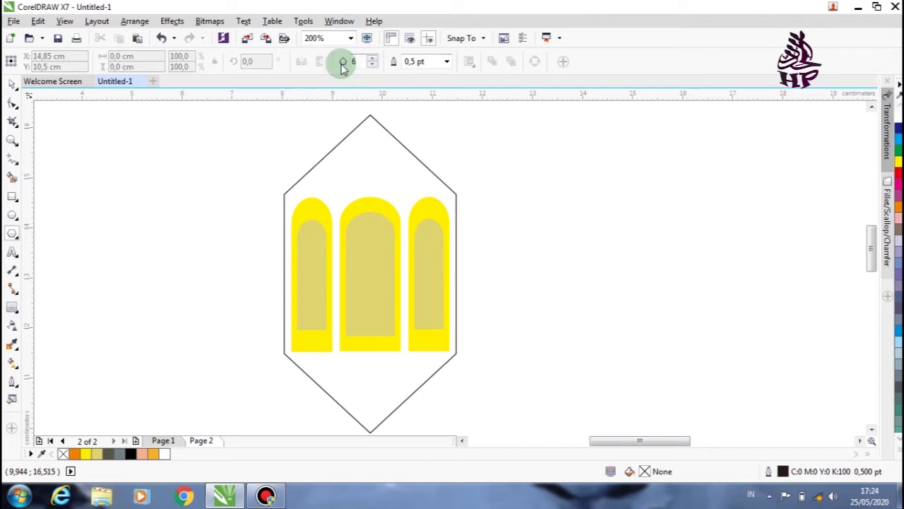
# Draw a 3-sided triangle and fit it into the hexagon's top point
pyautogui.click(372, 65)
pyautogui.click(372, 65)
pyautogui.click(373, 65)
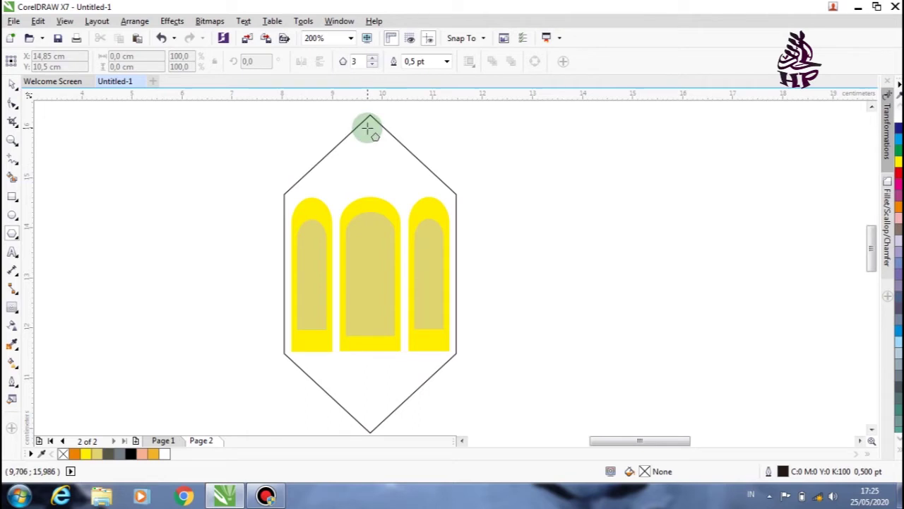
pyautogui.moveTo(368, 128); pyautogui.dragTo(425, 175)
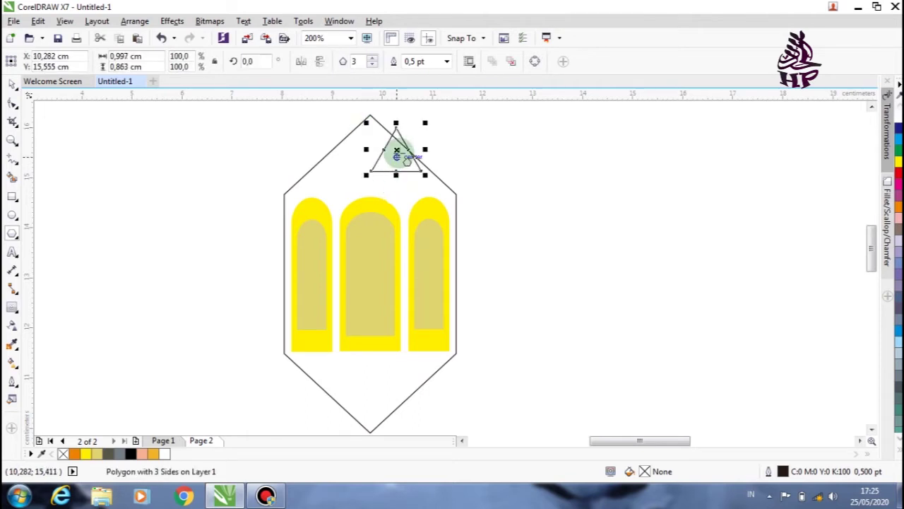
pyautogui.click(12, 84)
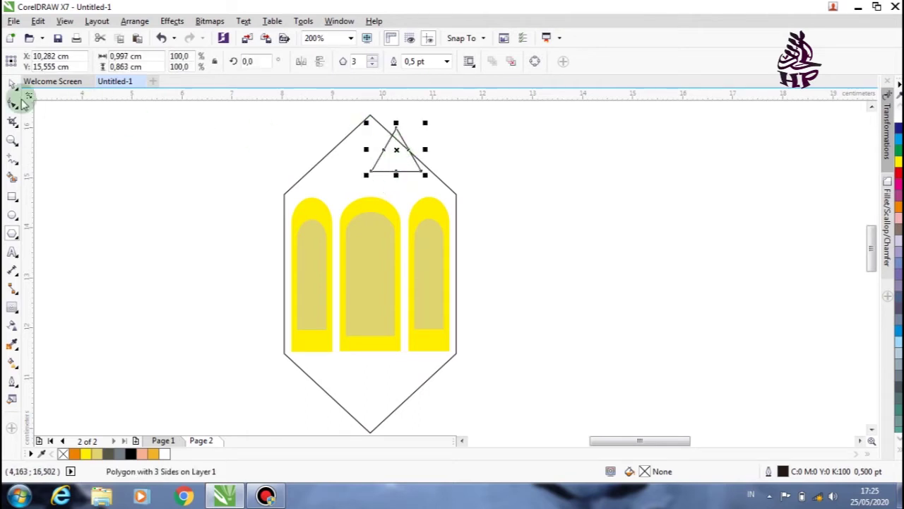
pyautogui.moveTo(397, 148); pyautogui.dragTo(373, 143)
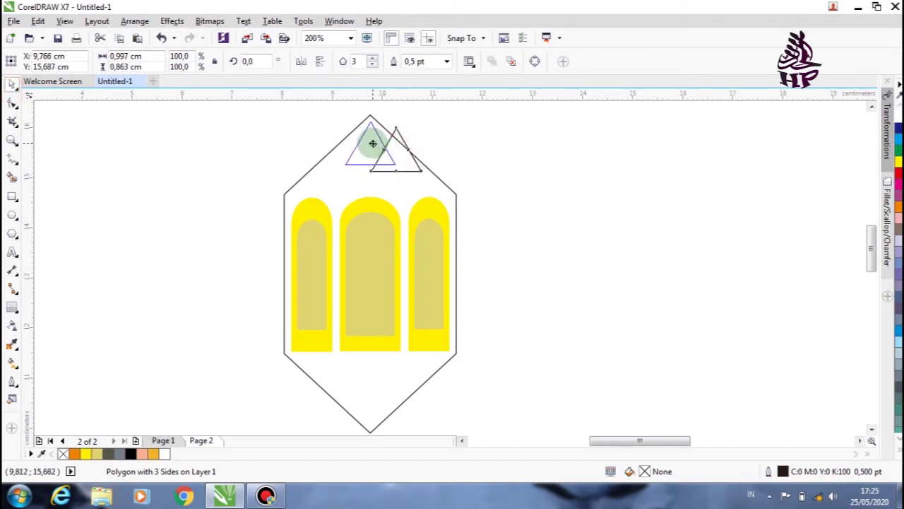
pyautogui.moveTo(339, 168); pyautogui.dragTo(322, 184)
pyautogui.moveTo(398, 185); pyautogui.dragTo(413, 192)
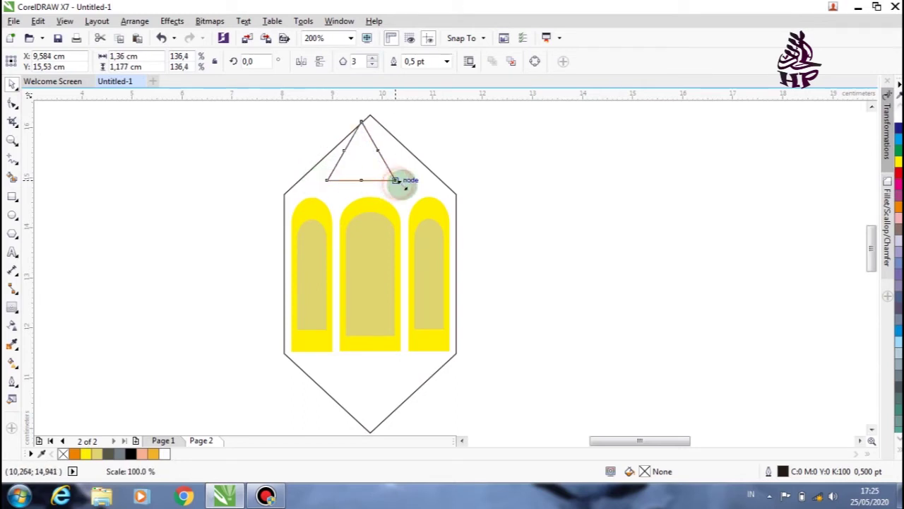
pyautogui.moveTo(366, 191); pyautogui.dragTo(366, 184)
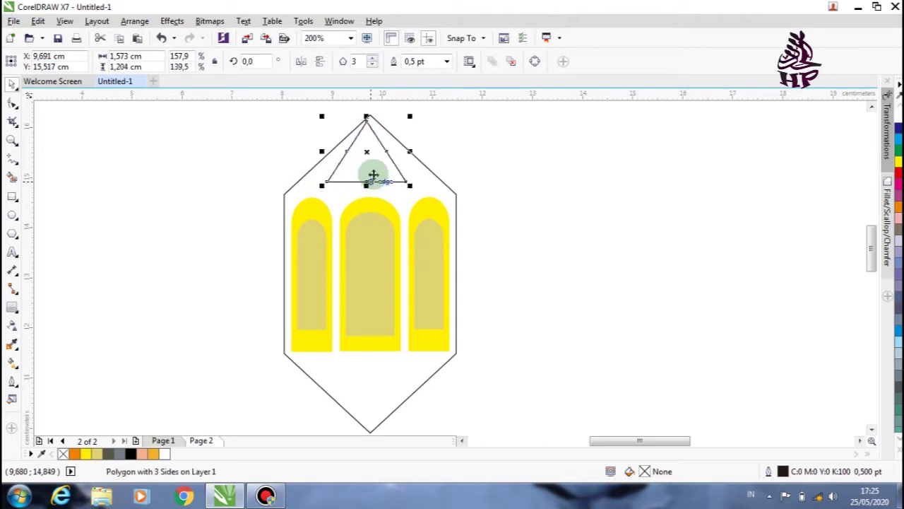
pyautogui.moveTo(417, 154); pyautogui.dragTo(417, 152)
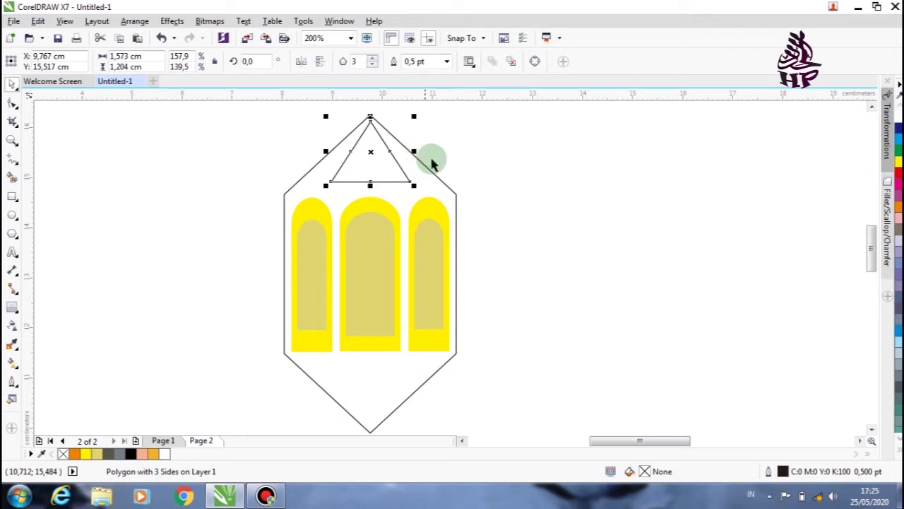
# Fill the triangle Banana Yellow and place a vertically mirrored copy at the bottom point
pyautogui.click(468, 171)
pyautogui.click(390, 168)
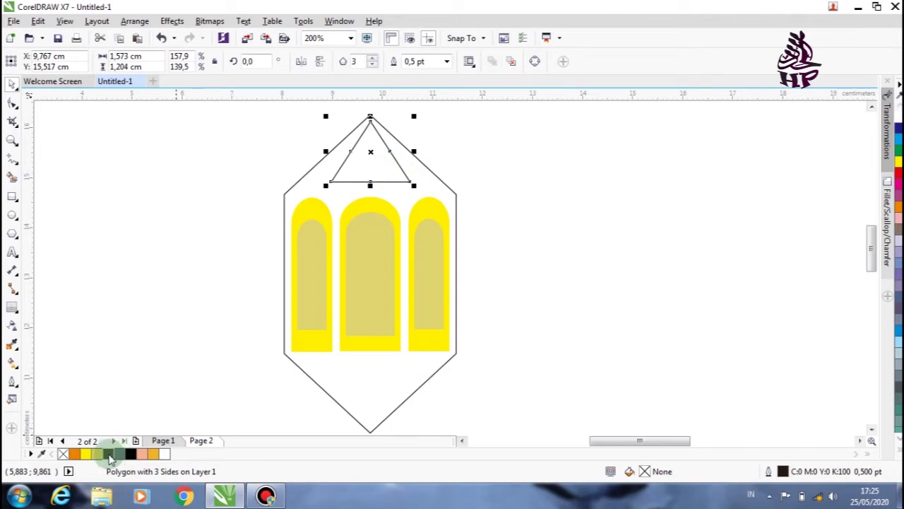
pyautogui.click(99, 454)
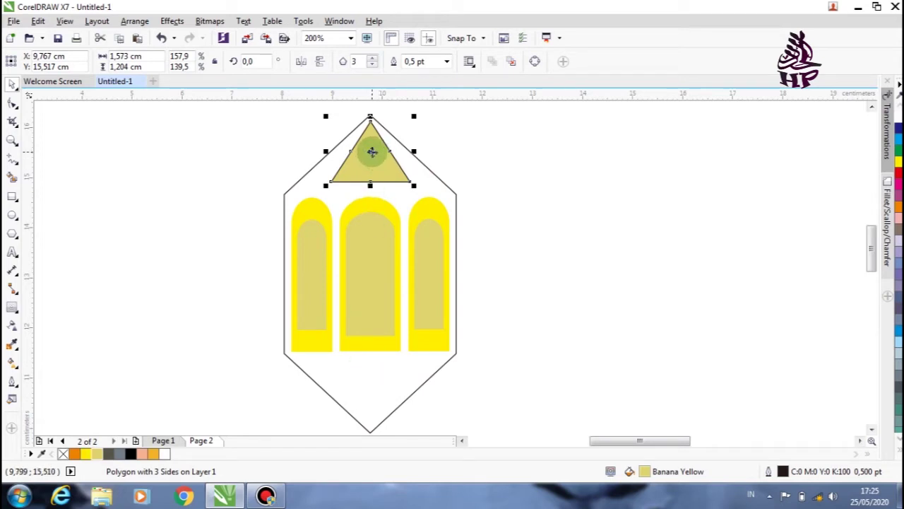
pyautogui.moveTo(372, 152); pyautogui.dragTo(370, 387)
pyautogui.click(319, 62)
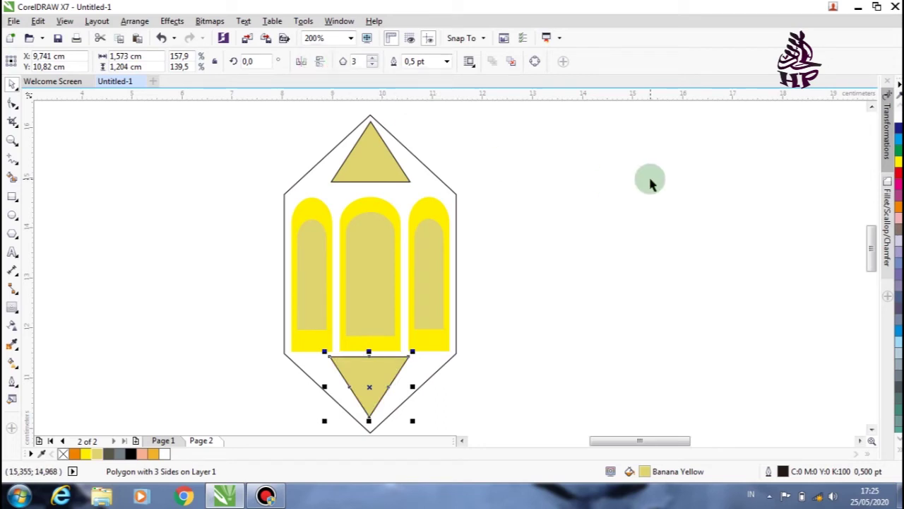
pyautogui.press('Down')
pyautogui.press('Down')
pyautogui.press('Down')
pyautogui.press('Down')
pyautogui.press('Right')
pyautogui.press('Down')
pyautogui.press('Down')
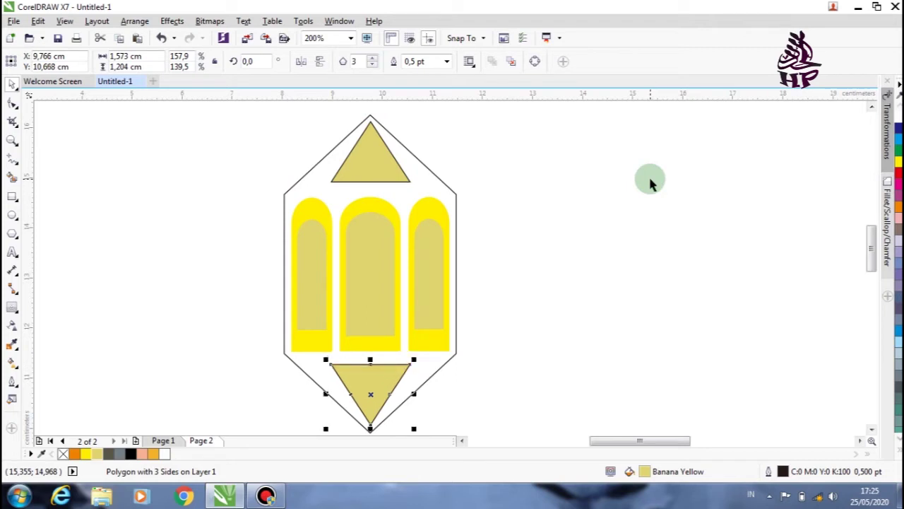
pyautogui.click(644, 173)
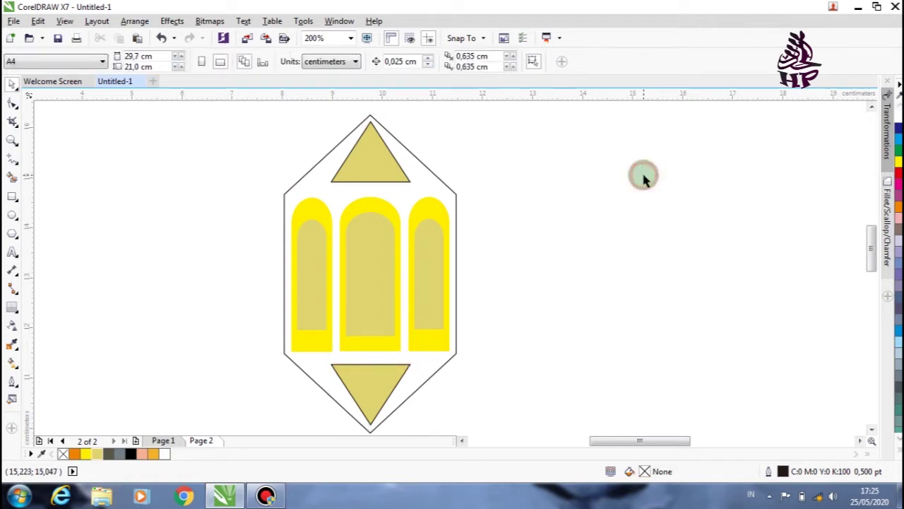
# Give the hexagon a linear fountain fill with black ends and a 50% centre stop
pyautogui.click(435, 178)
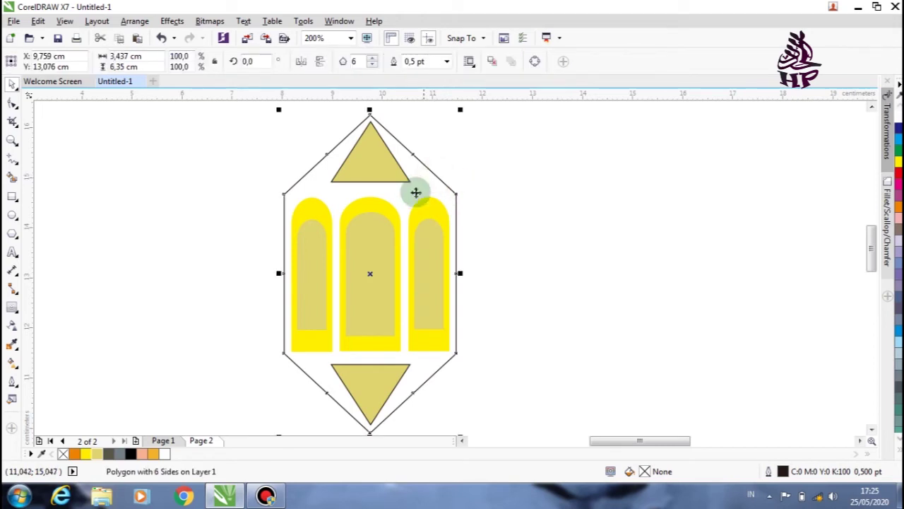
pyautogui.click(12, 363)
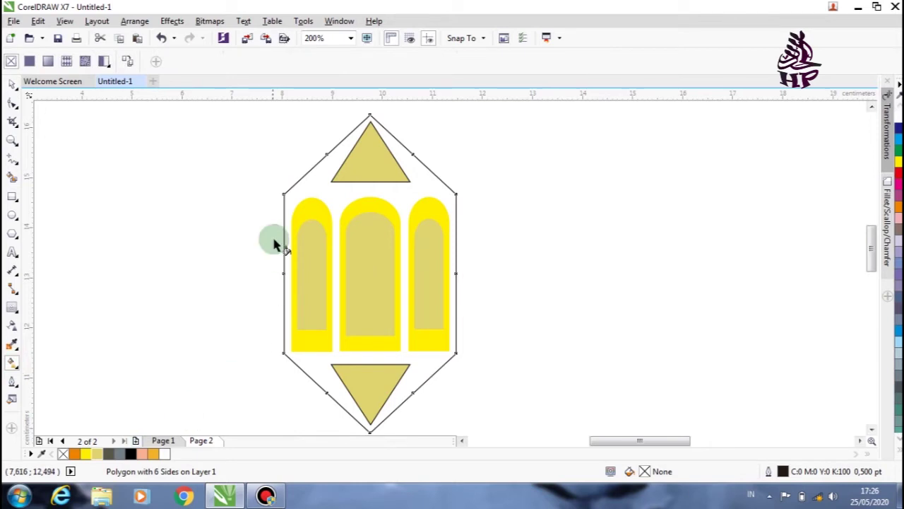
pyautogui.click(46, 63)
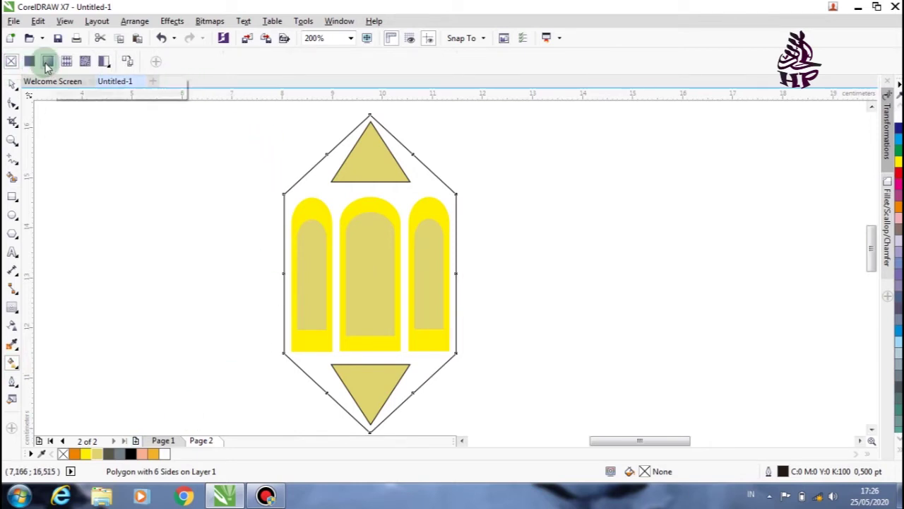
pyautogui.click(46, 63)
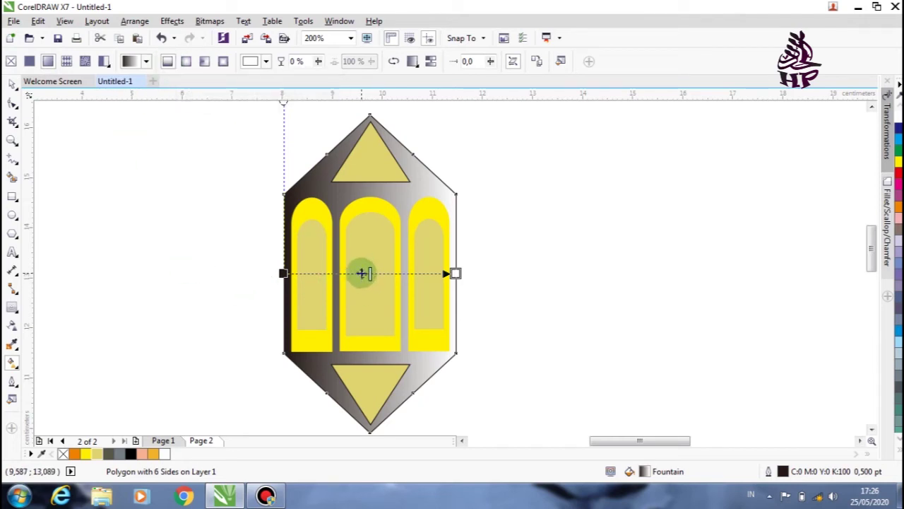
pyautogui.doubleClick(361, 273)
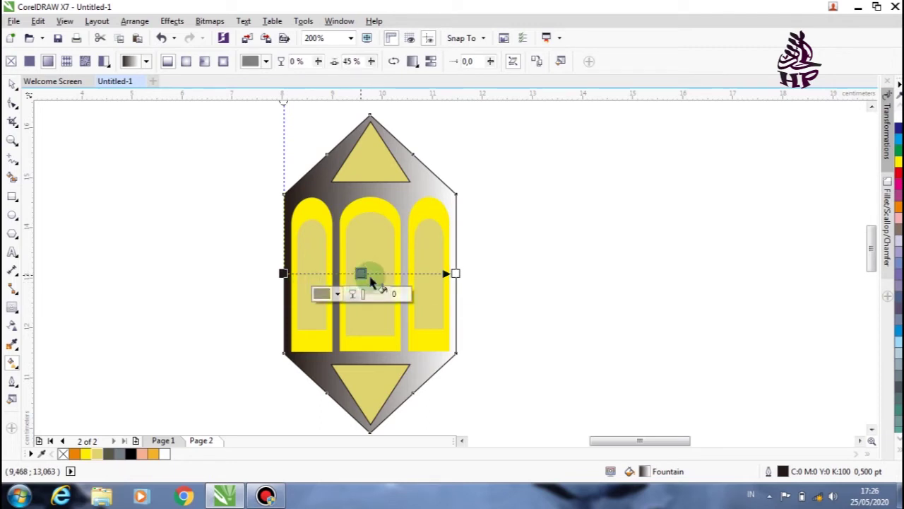
pyautogui.click(360, 272)
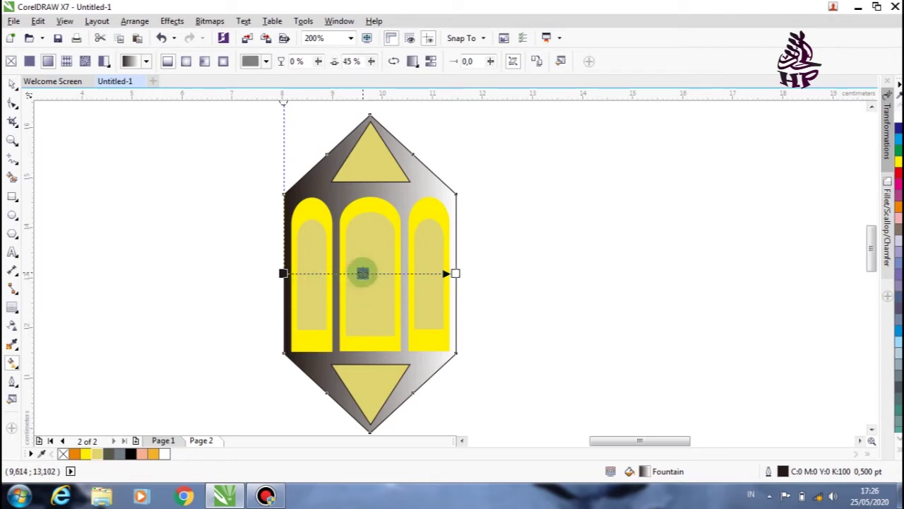
pyautogui.click(369, 273)
pyautogui.click(459, 274)
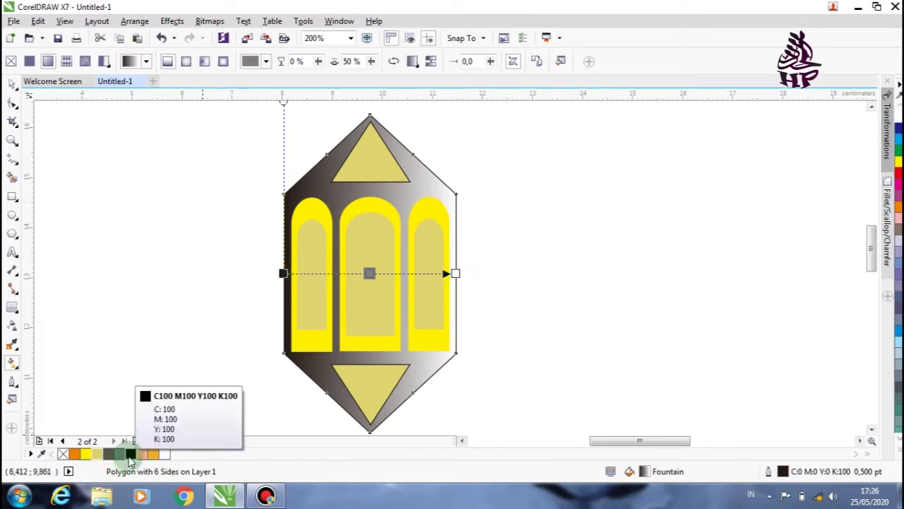
pyautogui.moveTo(130, 455); pyautogui.dragTo(289, 277)
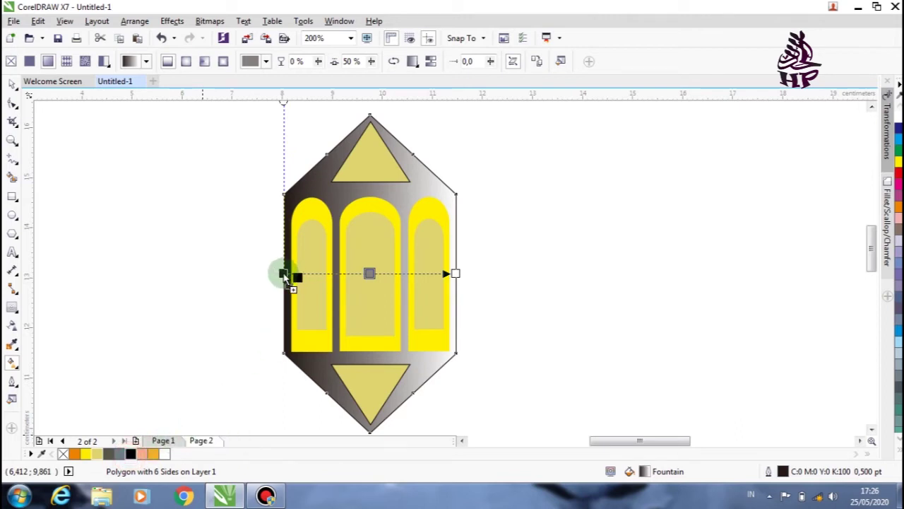
pyautogui.moveTo(285, 277); pyautogui.dragTo(283, 274)
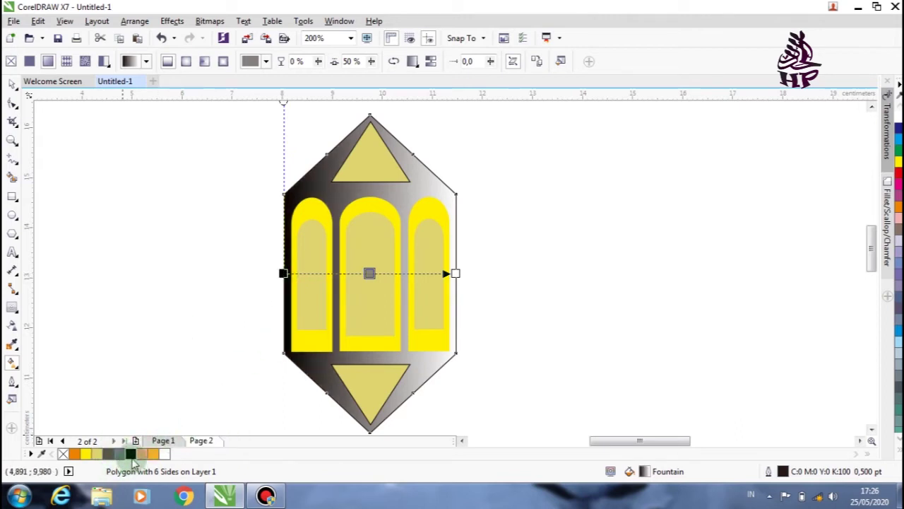
pyautogui.moveTo(132, 460); pyautogui.dragTo(456, 274)
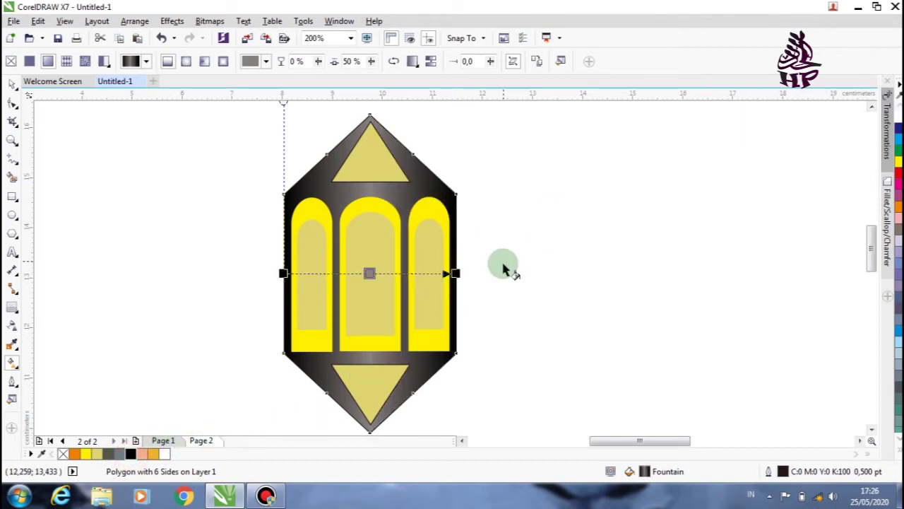
# Remove the outlines from the top and bottom triangles
pyautogui.click(14, 85)
pyautogui.click(103, 251)
pyautogui.click(396, 174)
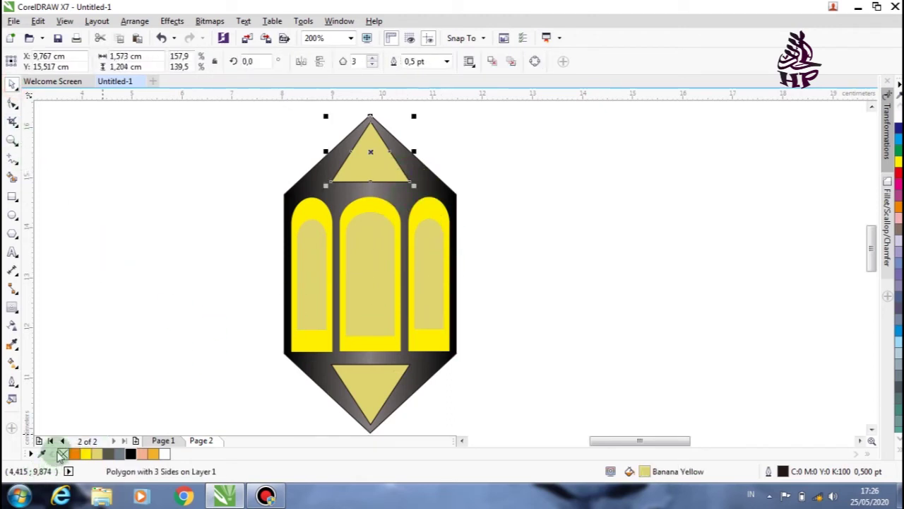
pyautogui.click(70, 408)
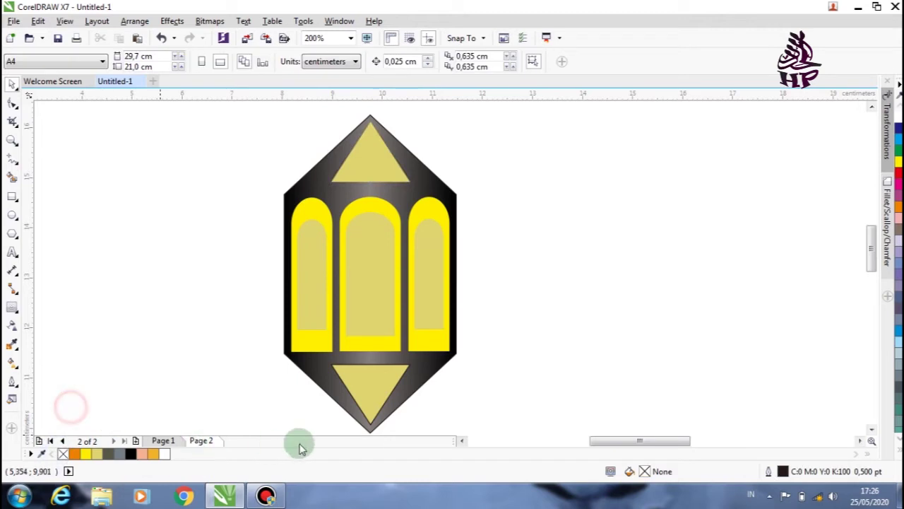
pyautogui.click(367, 391)
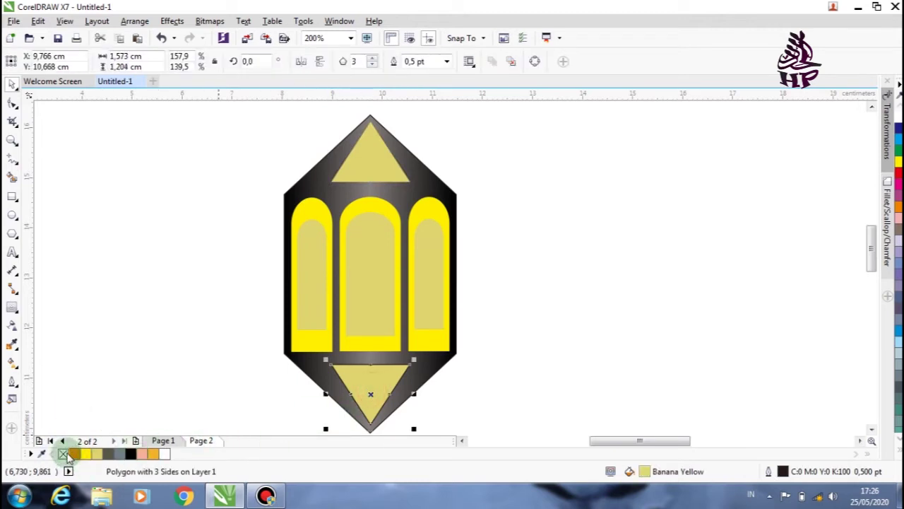
pyautogui.click(125, 387)
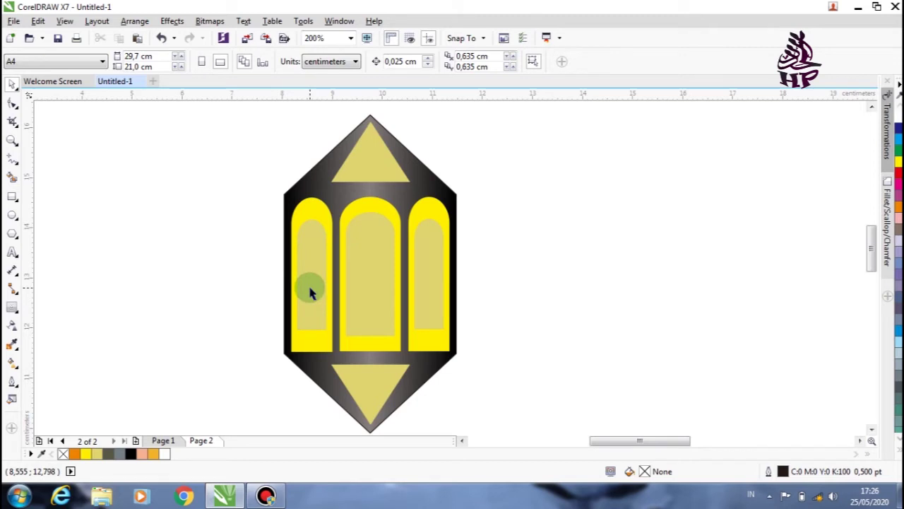
pyautogui.click(310, 291)
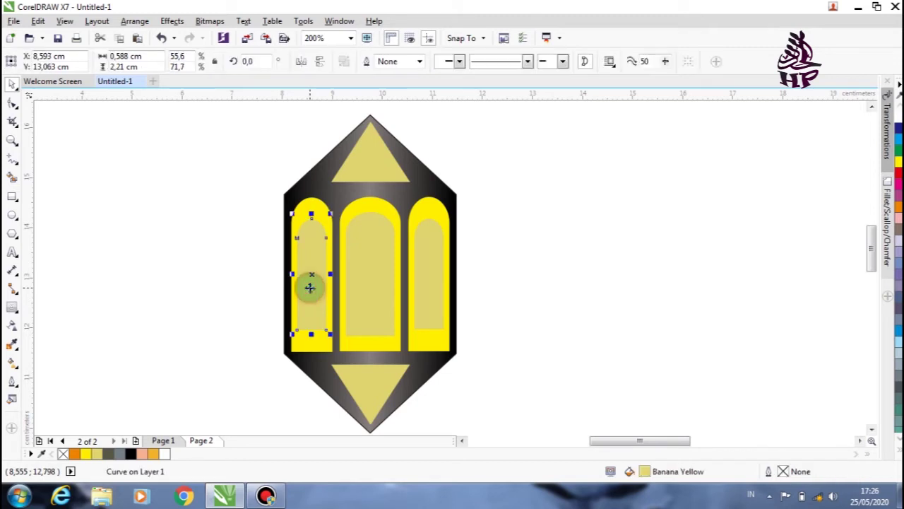
# Apply downward linear transparency fades to the left and middle inner arch panels
pyautogui.click(12, 327)
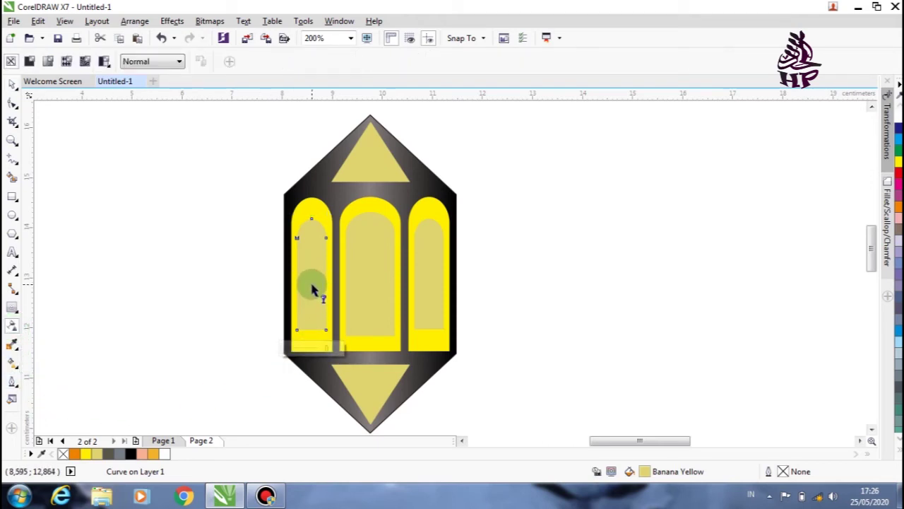
pyautogui.moveTo(311, 274); pyautogui.dragTo(311, 328)
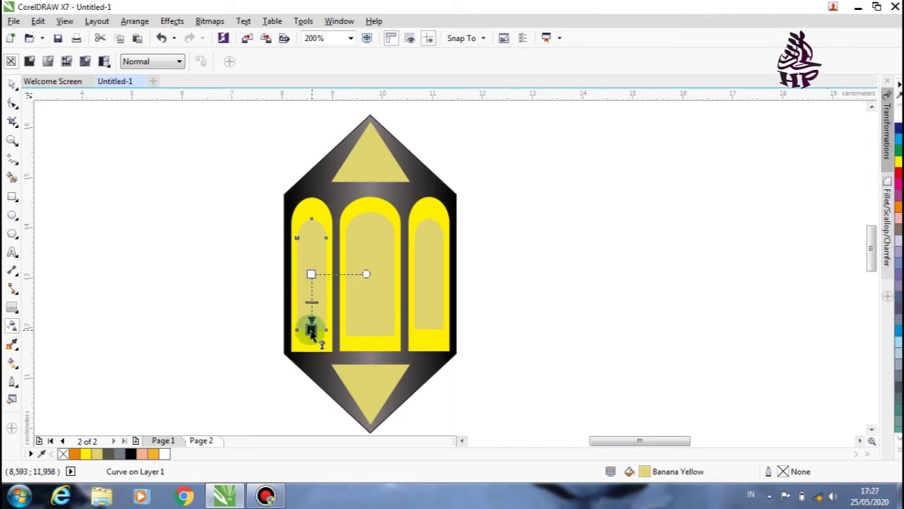
pyautogui.click(311, 330)
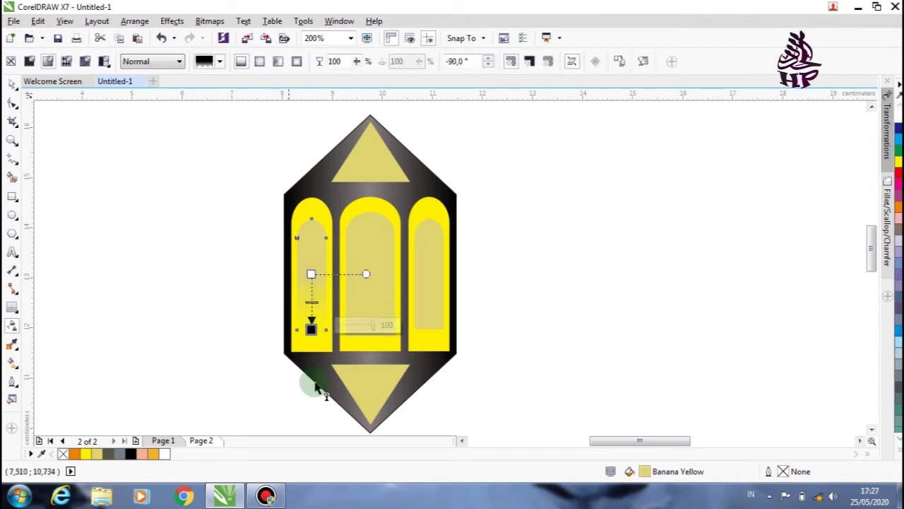
pyautogui.click(373, 286)
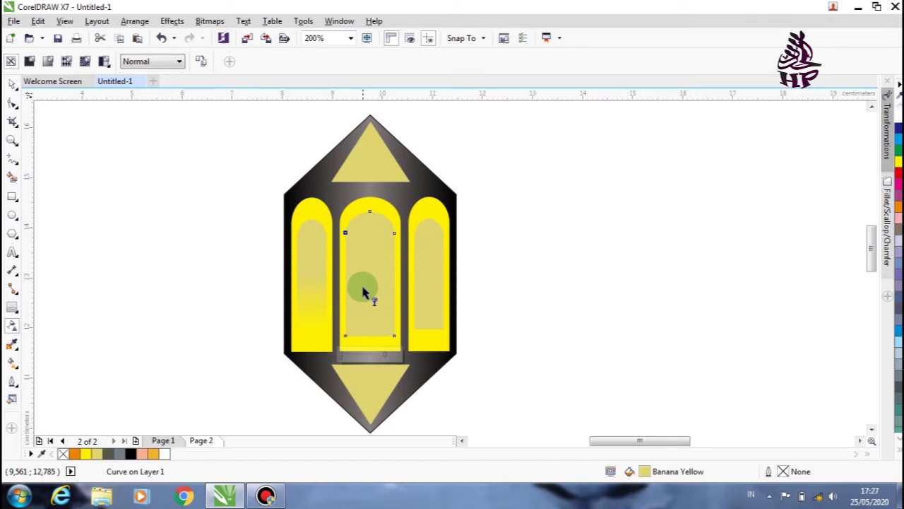
pyautogui.moveTo(370, 274); pyautogui.dragTo(369, 349)
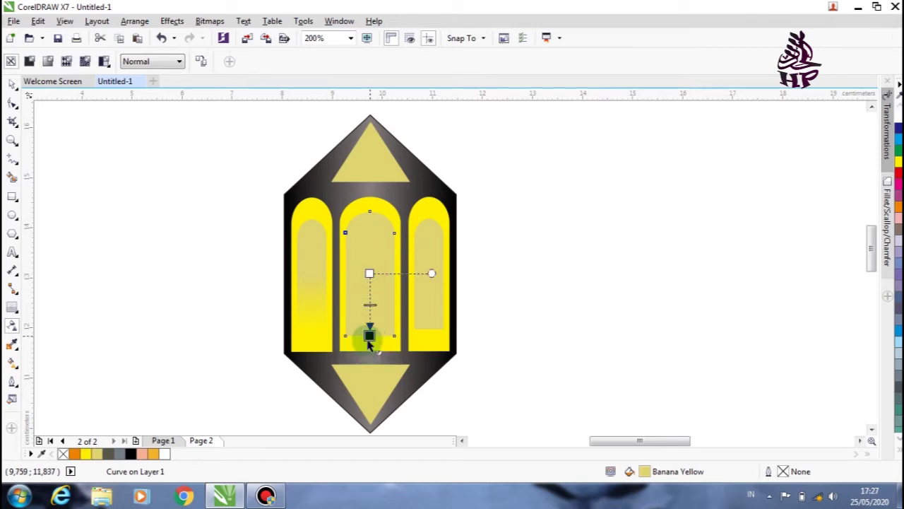
pyautogui.moveTo(370, 348); pyautogui.dragTo(370, 335)
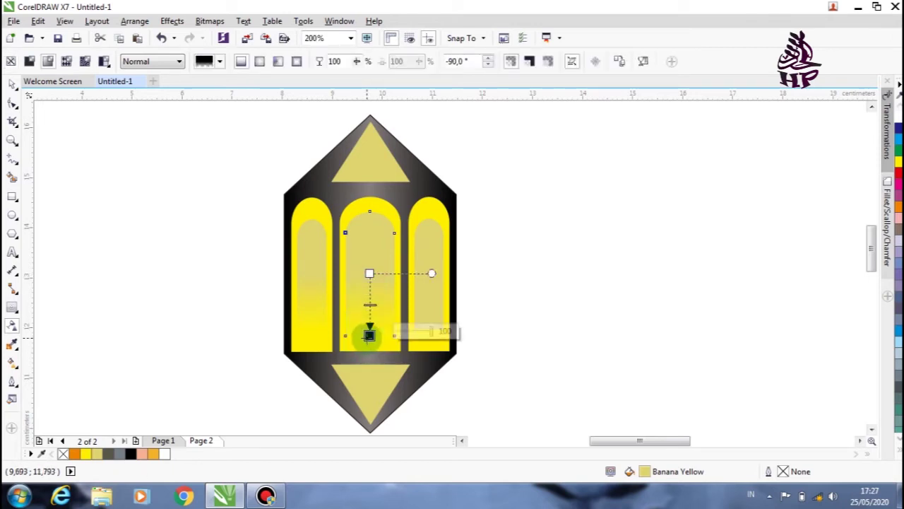
# Fade the right inner arch panel downward and add a transparency to the top triangle
pyautogui.click(426, 279)
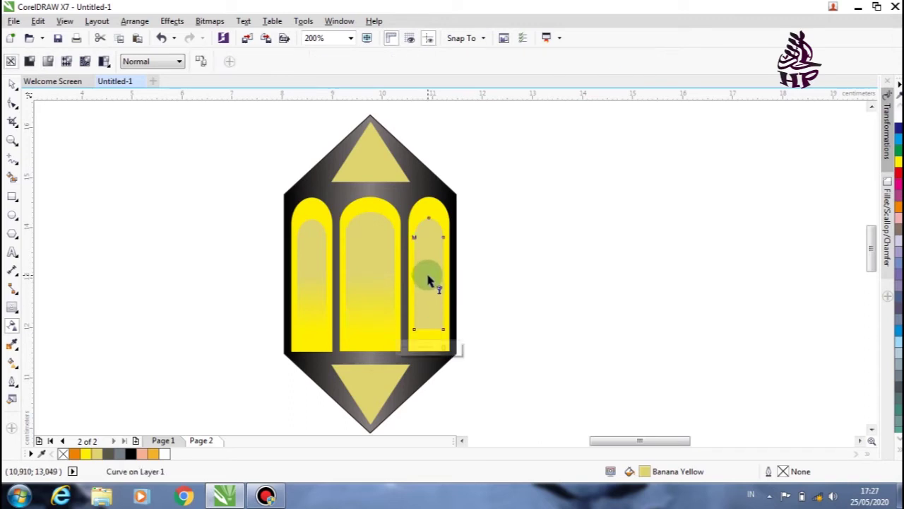
pyautogui.moveTo(429, 274); pyautogui.dragTo(429, 340)
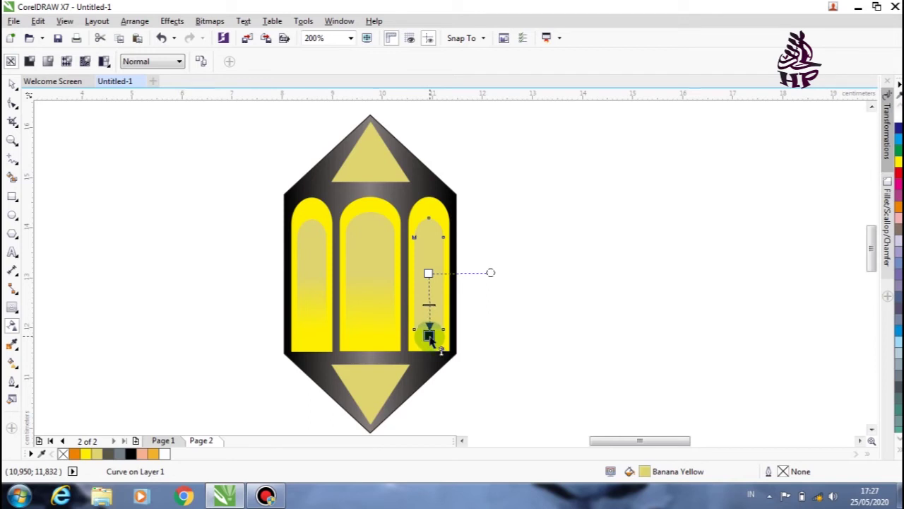
pyautogui.moveTo(431, 338); pyautogui.dragTo(428, 335)
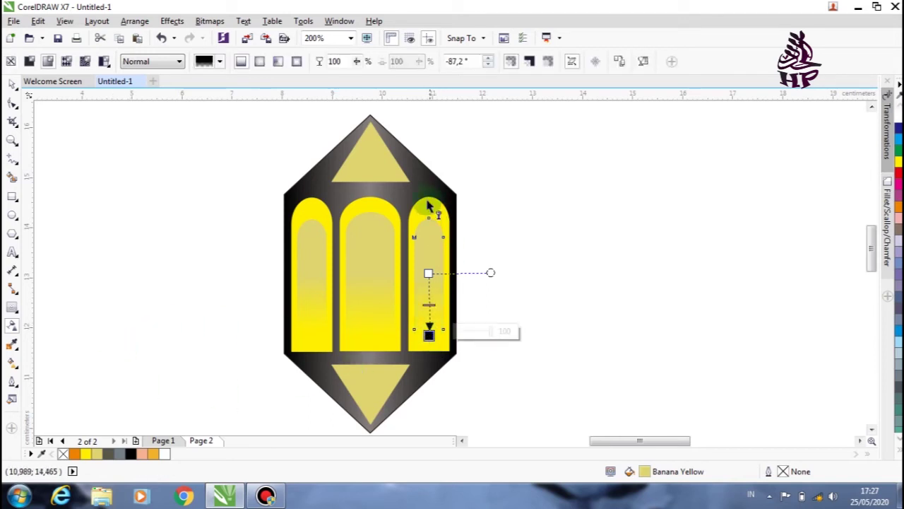
pyautogui.moveTo(370, 149)
pyautogui.mouseDown()
pyautogui.moveTo(368, 196)
pyautogui.moveTo(371, 189)
pyautogui.mouseUp()
pyautogui.click(371, 151)
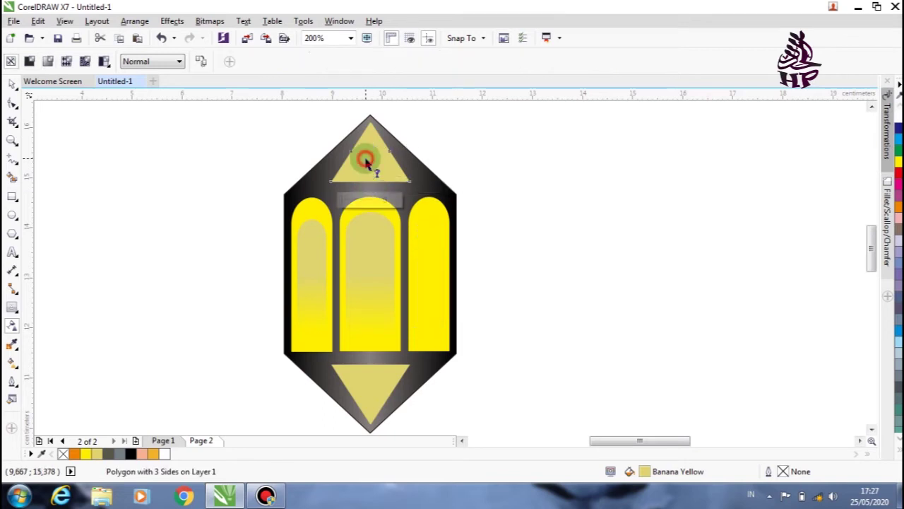
# Give the top and bottom Banana Yellow triangles linear transparencies fading toward the lantern body
pyautogui.moveTo(369, 150); pyautogui.dragTo(370, 188)
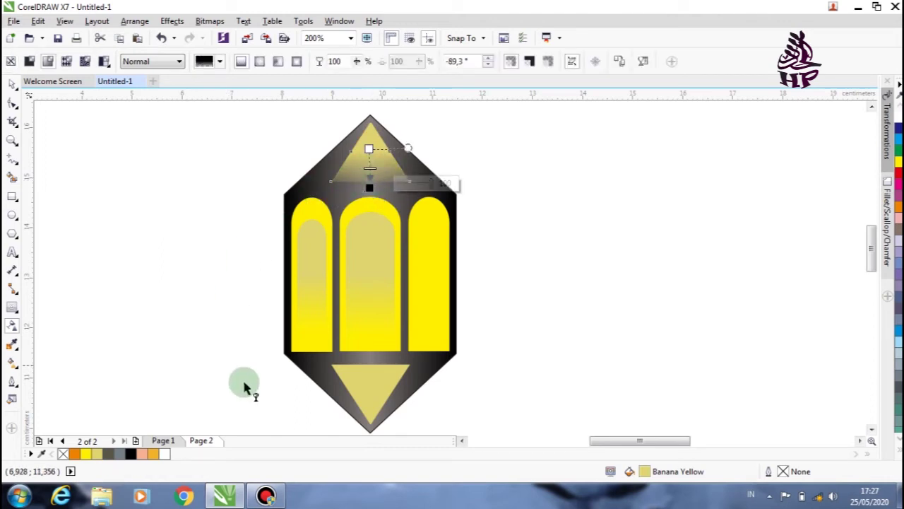
pyautogui.click(376, 401)
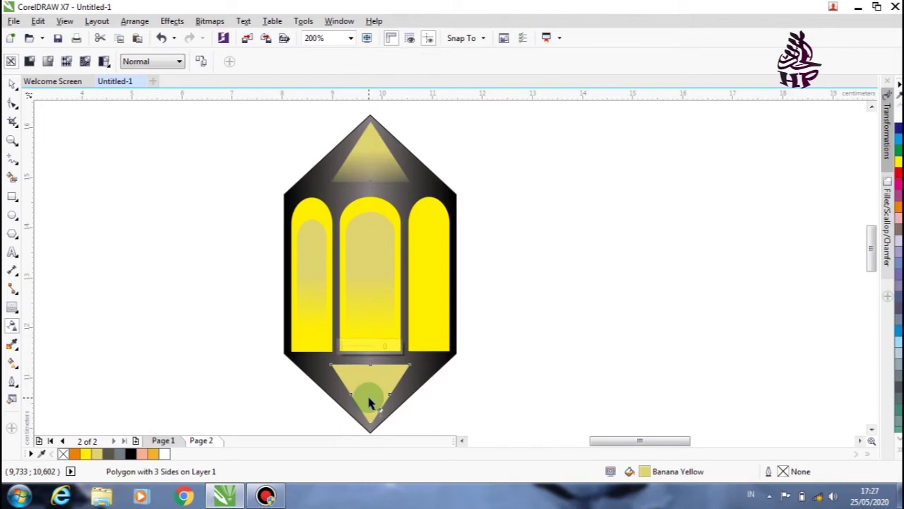
pyautogui.moveTo(368, 398); pyautogui.dragTo(369, 349)
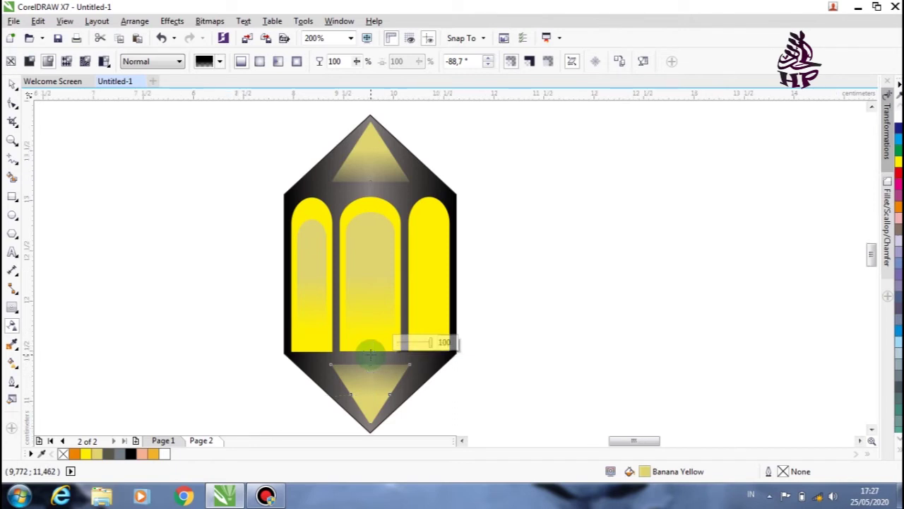
pyautogui.scroll(2, 368, 349)
pyautogui.moveTo(368, 346); pyautogui.dragTo(367, 360)
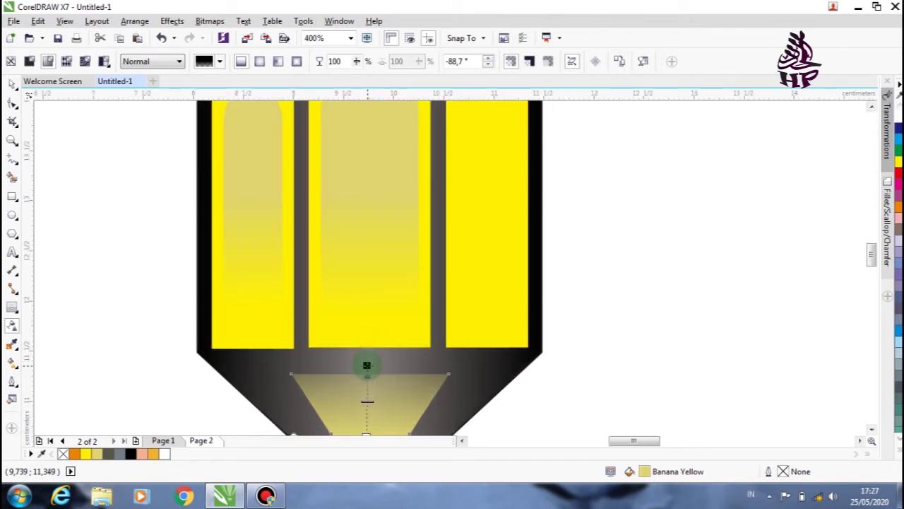
pyautogui.moveTo(367, 365); pyautogui.dragTo(367, 365)
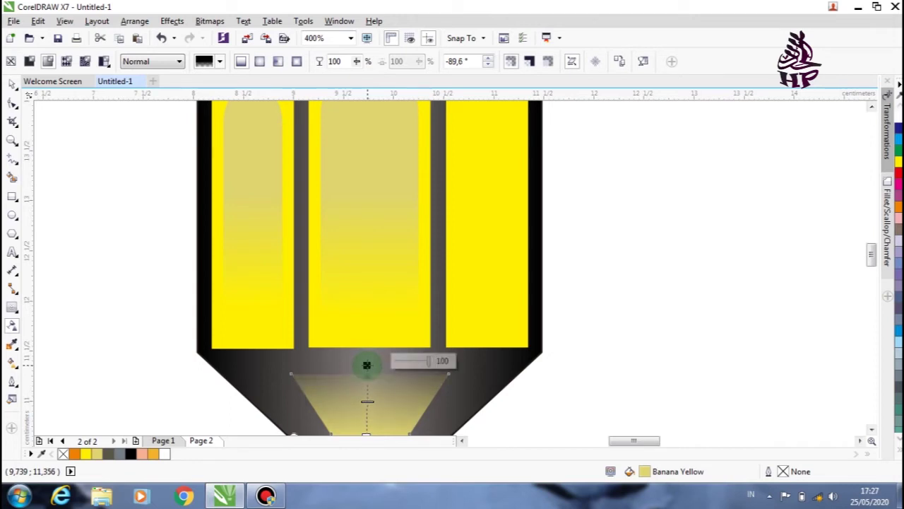
pyautogui.scroll(-2, 666, 343)
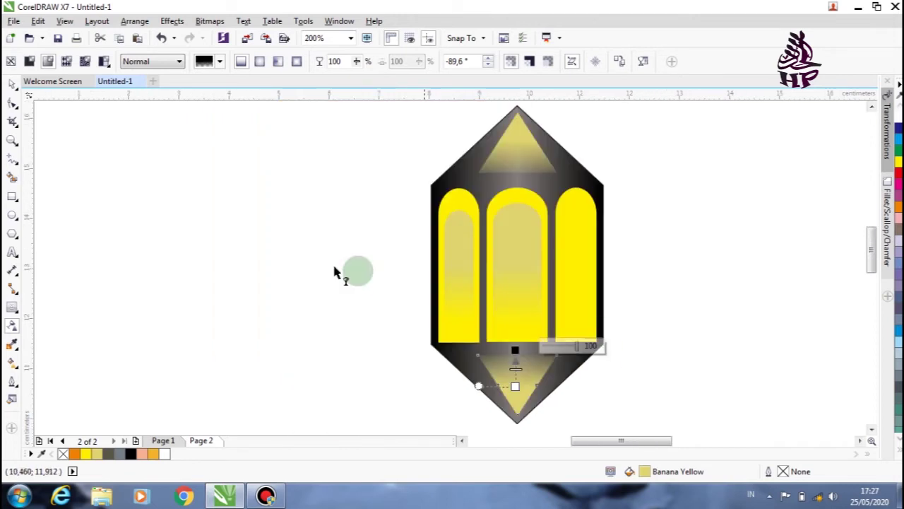
# Clear the selection and undo the last triangle transparency
pyautogui.click(12, 84)
pyautogui.click(79, 173)
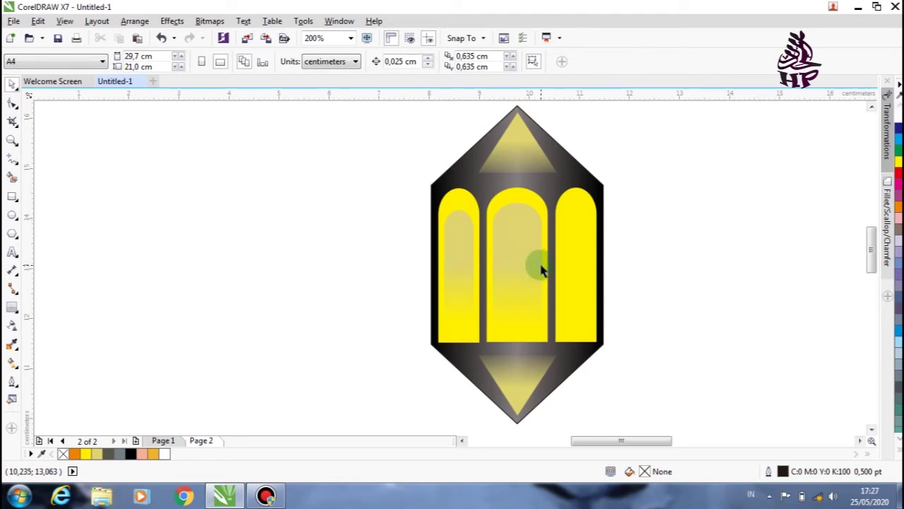
pyautogui.press('Tab')
# Undo the other transparency, then refade the top triangle toward its base
pyautogui.press('Tab')
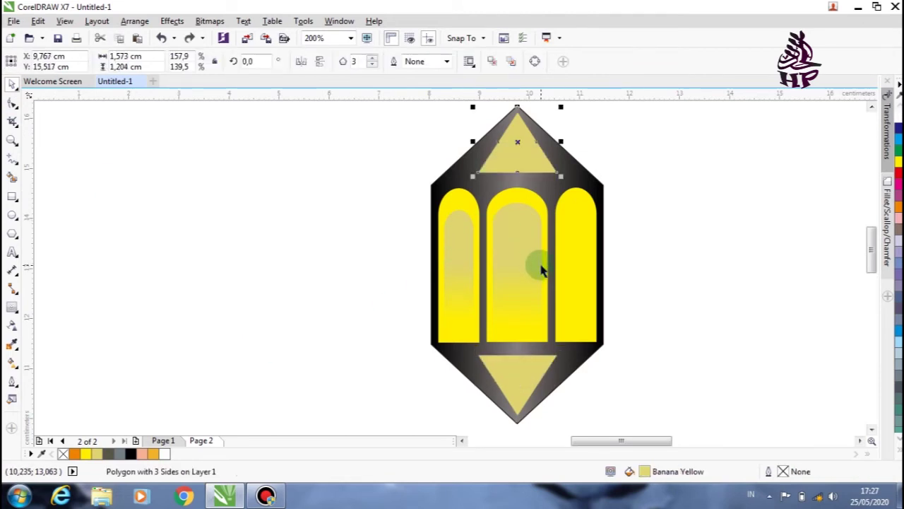
pyautogui.press('Tab')
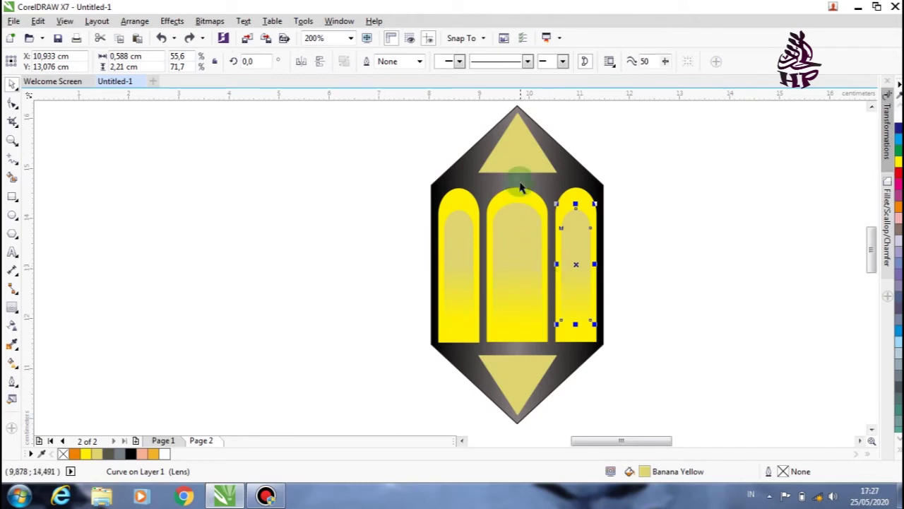
pyautogui.click(521, 147)
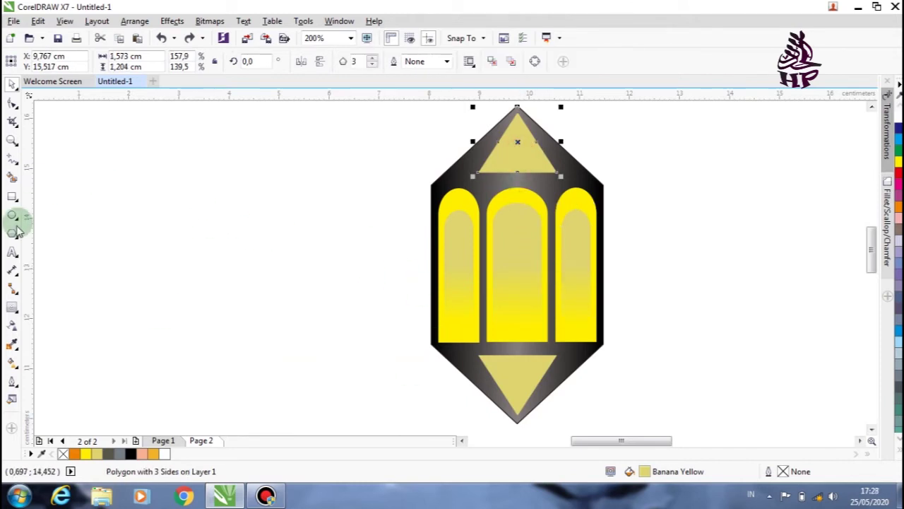
pyautogui.click(12, 327)
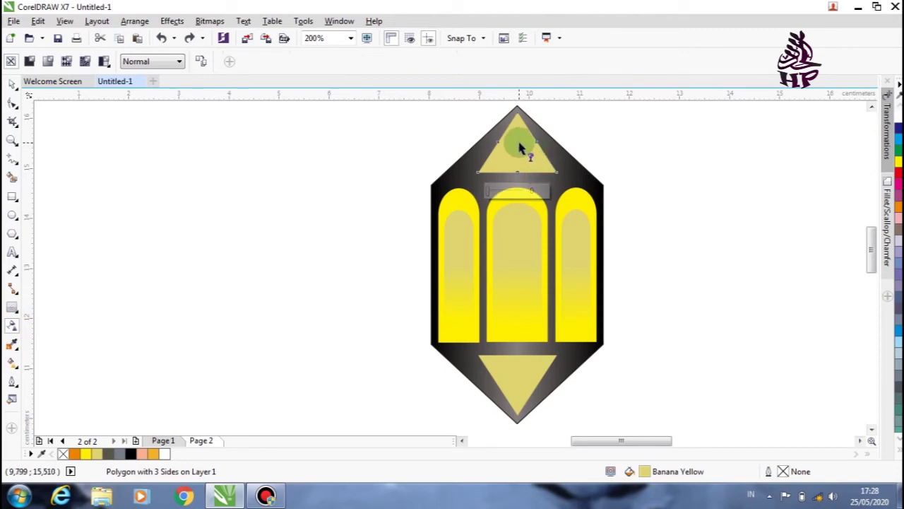
pyautogui.moveTo(518, 143); pyautogui.dragTo(519, 182)
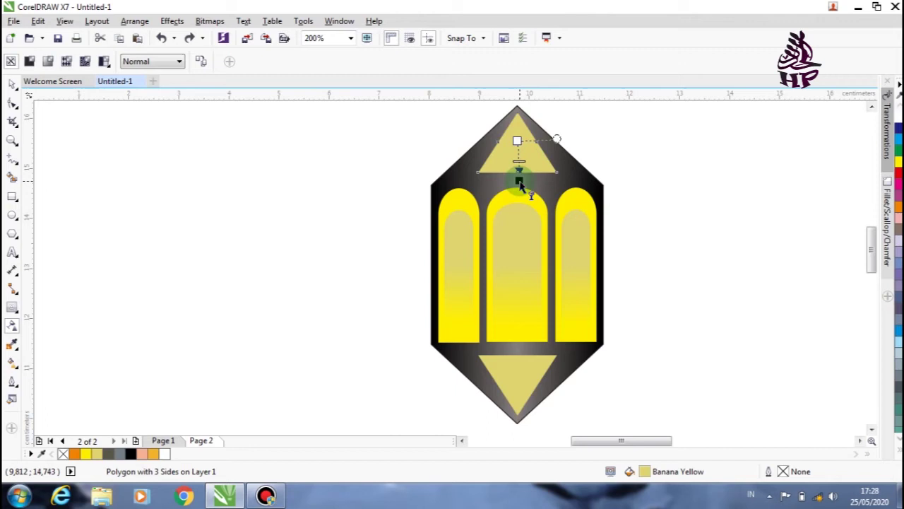
pyautogui.moveTo(519, 182); pyautogui.dragTo(520, 177)
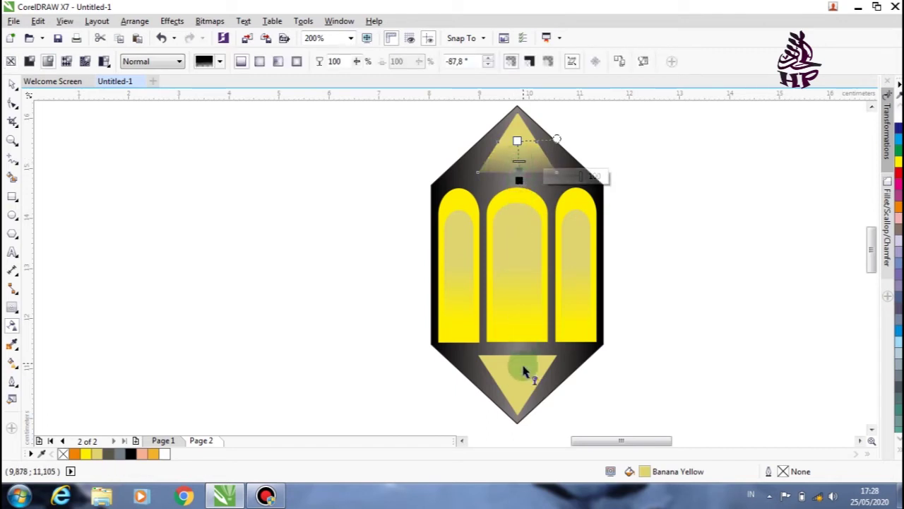
# Refade the bottom triangle upward toward the lantern body, then zoom out and deselect
pyautogui.click(520, 389)
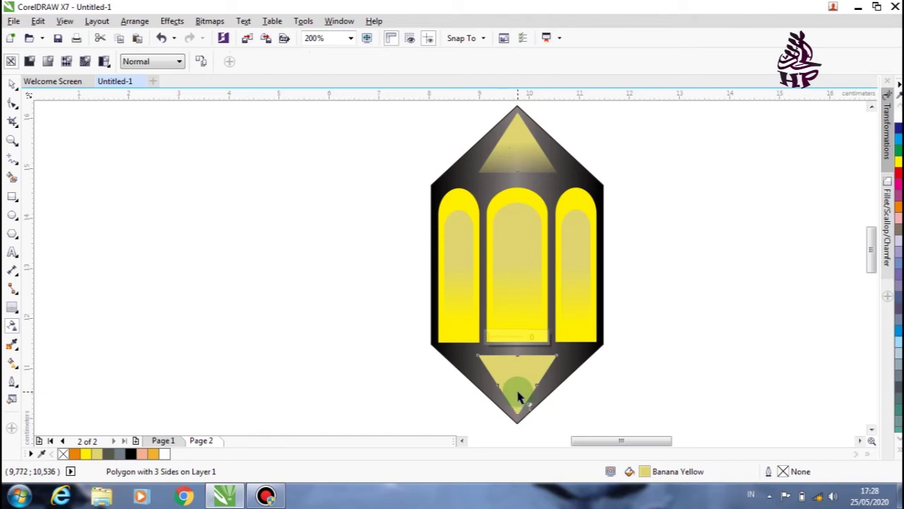
pyautogui.moveTo(517, 392); pyautogui.dragTo(516, 341)
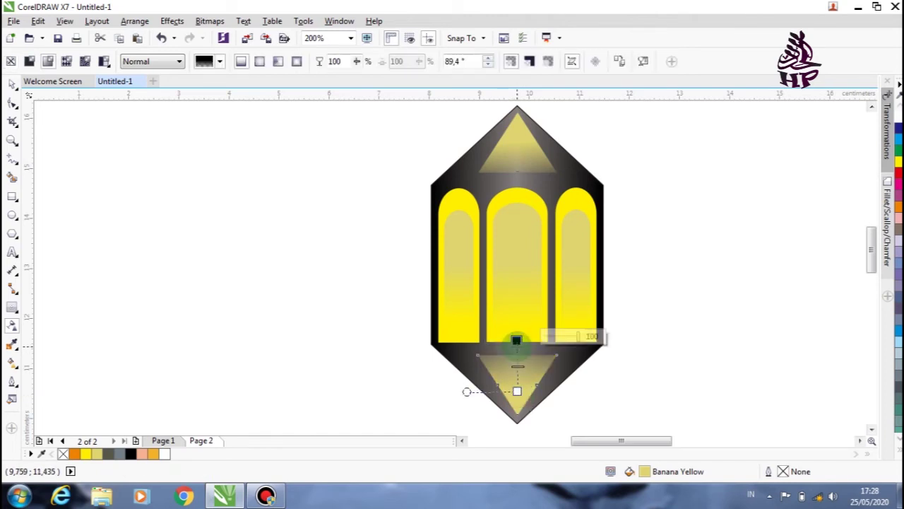
pyautogui.scroll(2, 518, 348)
pyautogui.moveTo(516, 325); pyautogui.dragTo(519, 362)
pyautogui.scroll(-1, 519, 361)
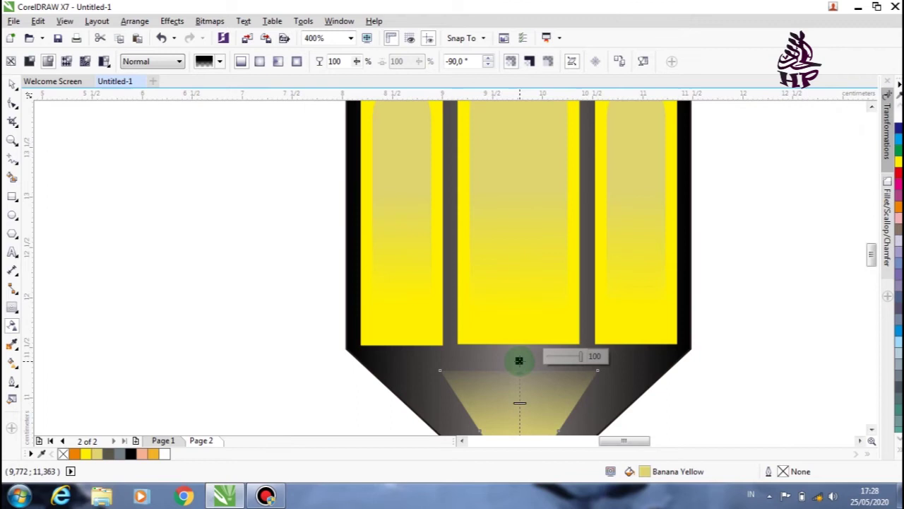
pyautogui.scroll(-1, 519, 361)
pyautogui.scroll(-1, 519, 360)
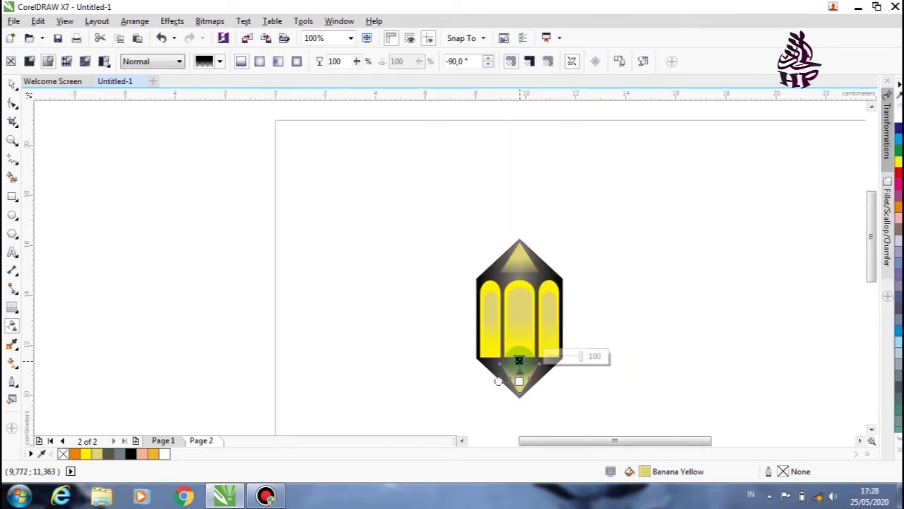
pyautogui.click(592, 315)
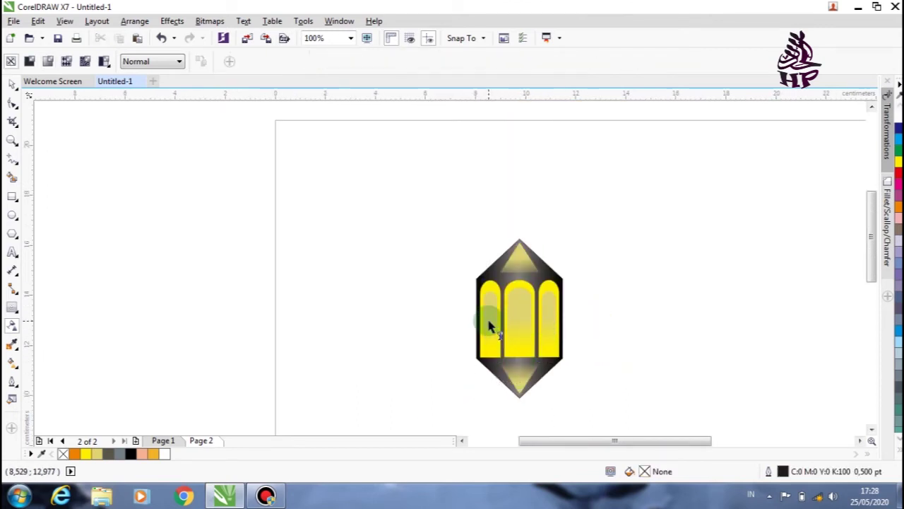
pyautogui.click(13, 83)
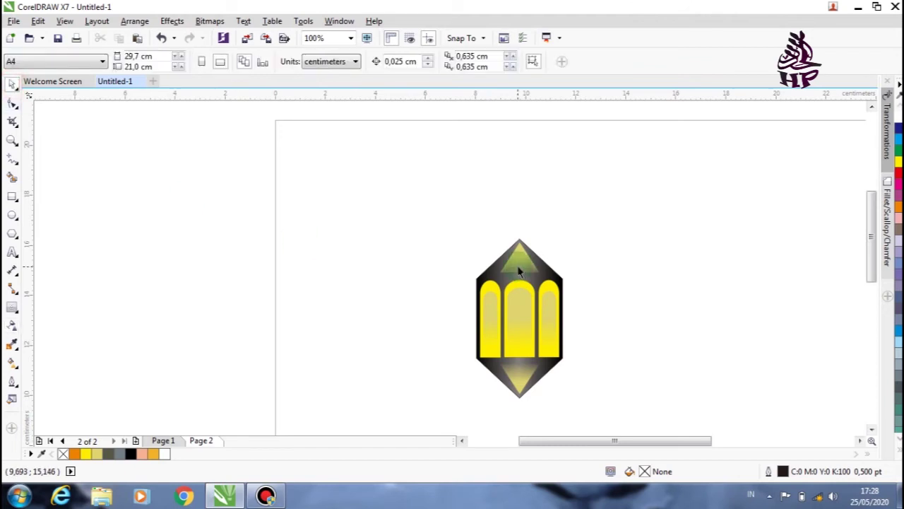
# Draw a small circle and move it onto the lantern roof's tip
pyautogui.click(12, 214)
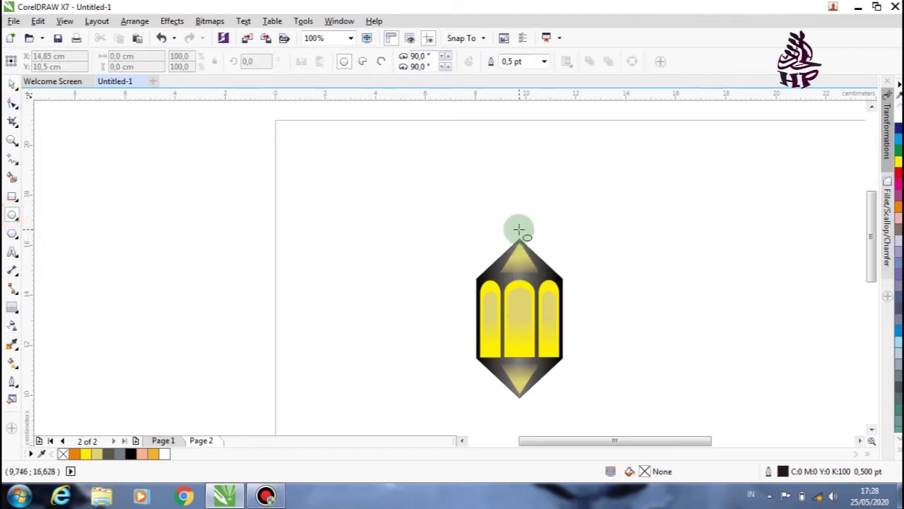
pyautogui.moveTo(503, 204); pyautogui.dragTo(516, 220)
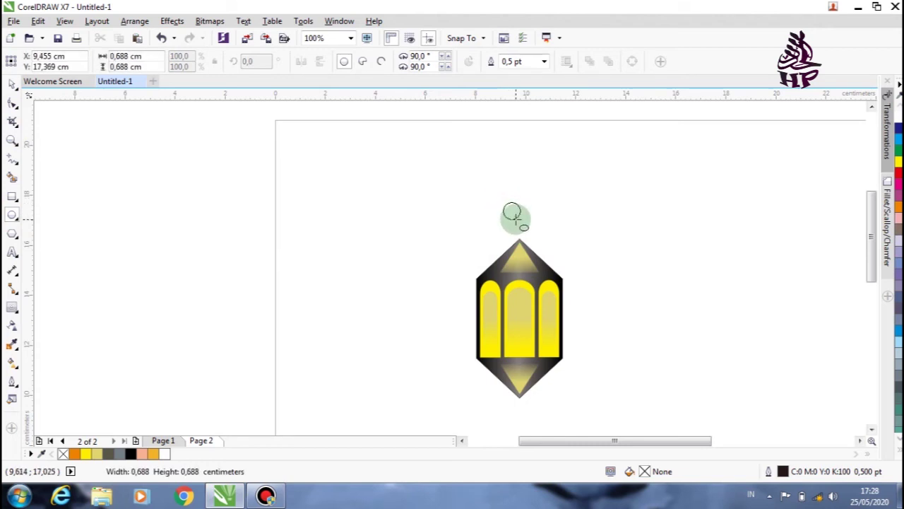
pyautogui.moveTo(517, 219); pyautogui.dragTo(517, 218)
pyautogui.click(13, 85)
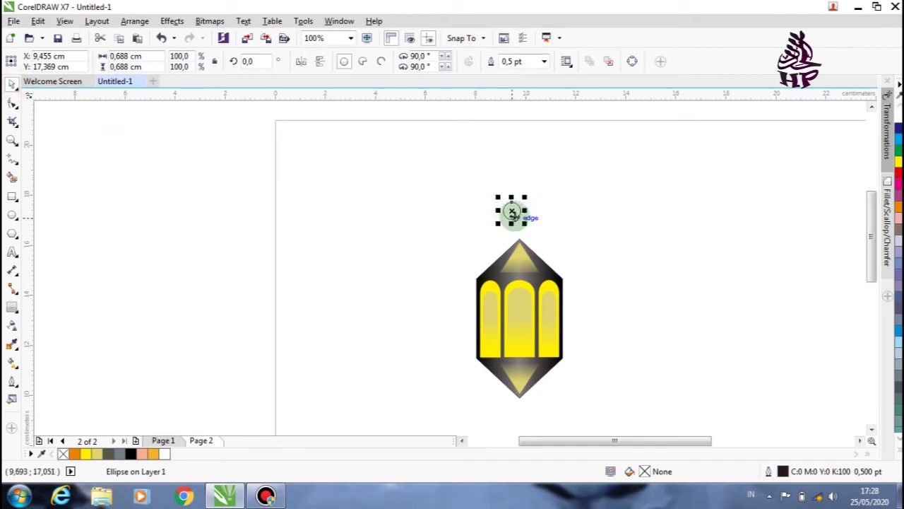
pyautogui.moveTo(512, 211); pyautogui.dragTo(521, 228)
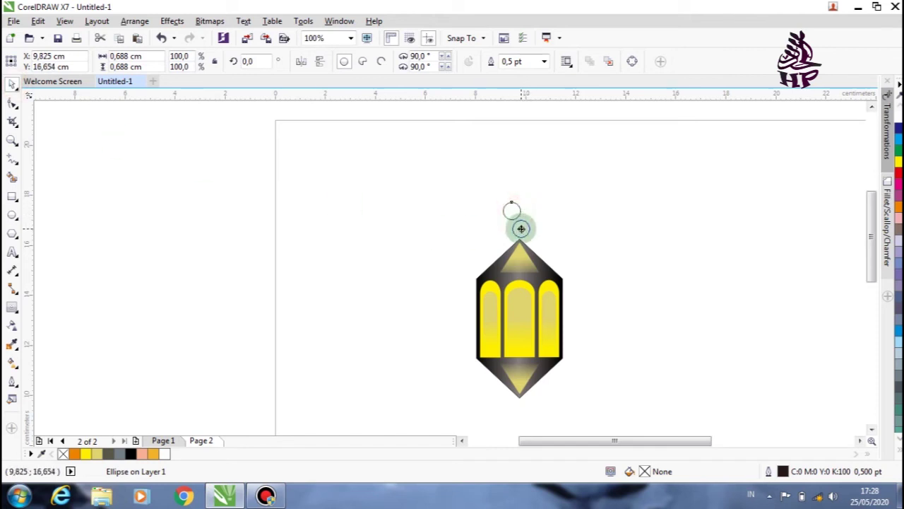
pyautogui.moveTo(520, 230); pyautogui.dragTo(520, 230)
# Scale the circle to about 31.7% and place it just above the roof apex
pyautogui.scroll(1, 519, 229)
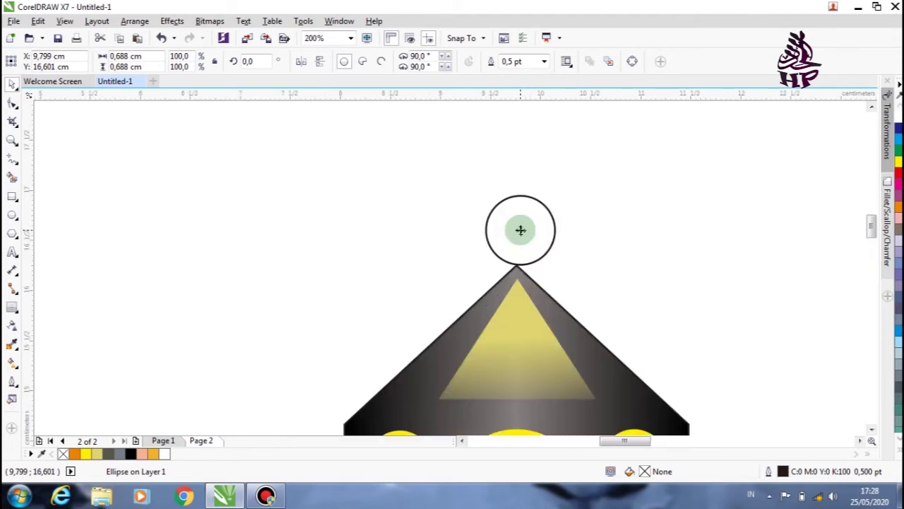
pyautogui.scroll(2, 520, 230)
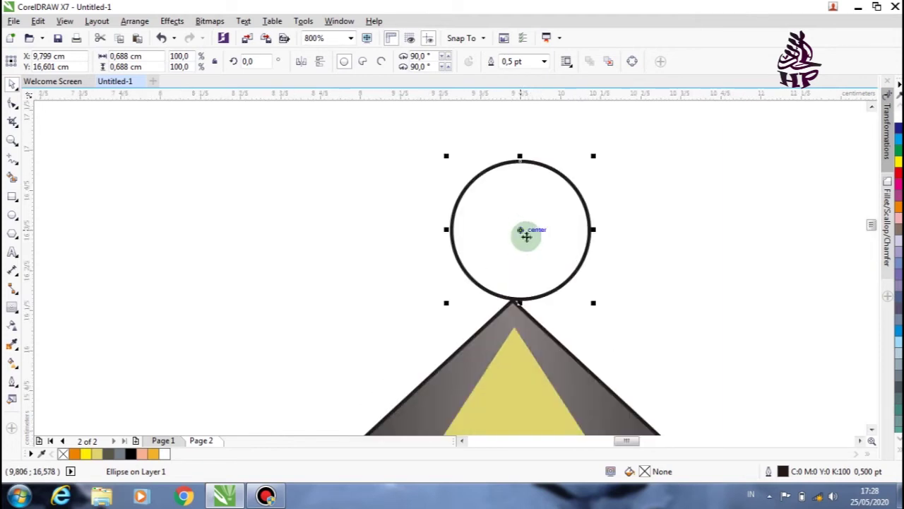
pyautogui.moveTo(595, 156); pyautogui.dragTo(573, 202)
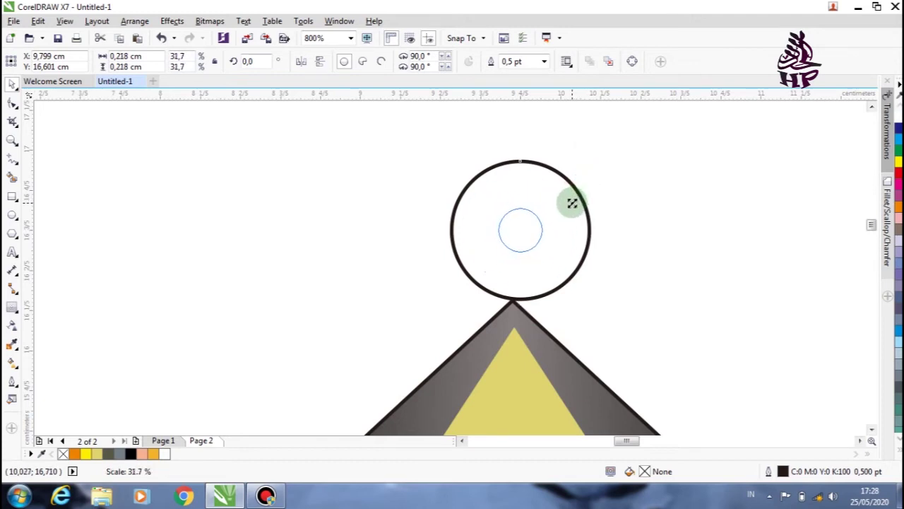
pyautogui.moveTo(573, 201); pyautogui.dragTo(571, 203)
pyautogui.moveTo(517, 228); pyautogui.dragTo(513, 276)
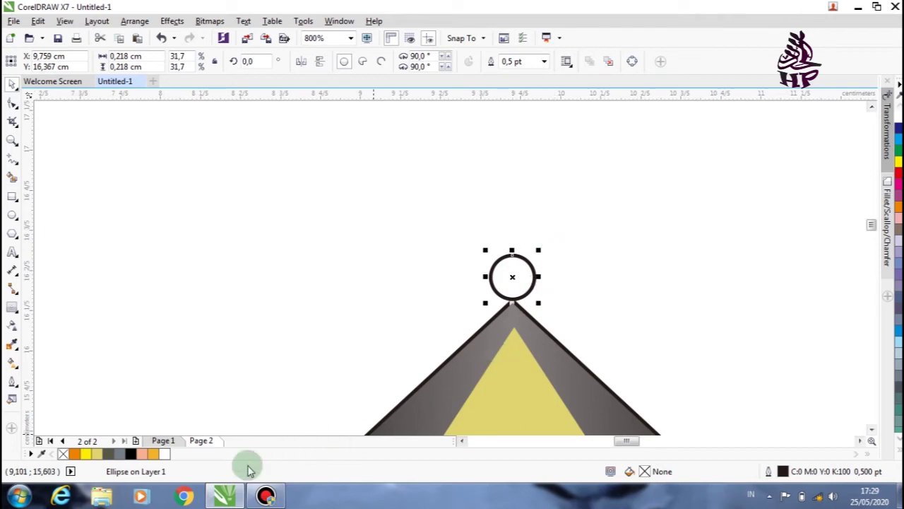
# Fill the small circle black with no outline, and remove the roof polygon's outline
pyautogui.click(130, 453)
pyautogui.scroll(-1, 312, 336)
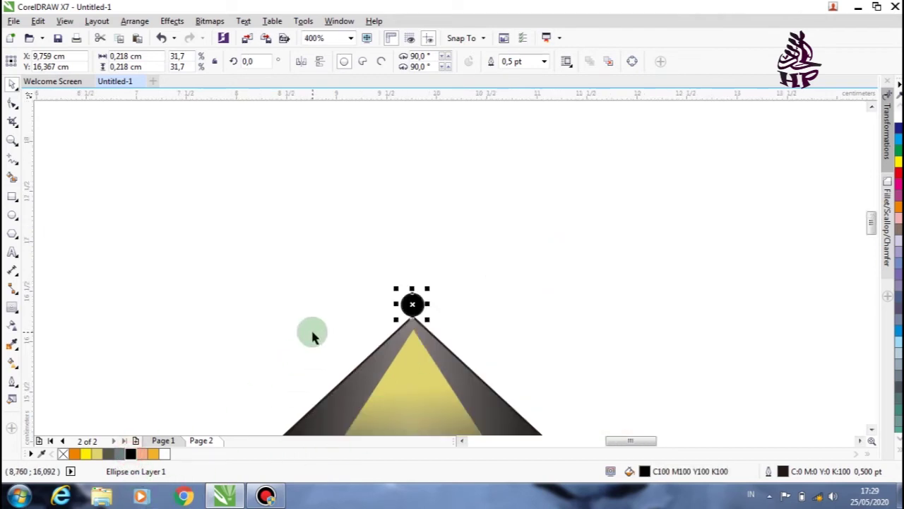
pyautogui.rightClick(63, 453)
pyautogui.click(361, 390)
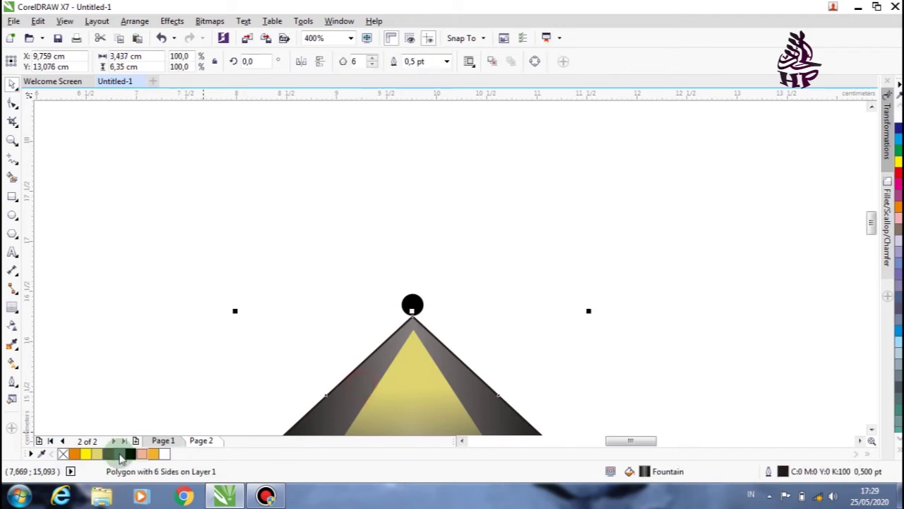
pyautogui.rightClick(63, 452)
pyautogui.scroll(-1, 616, 256)
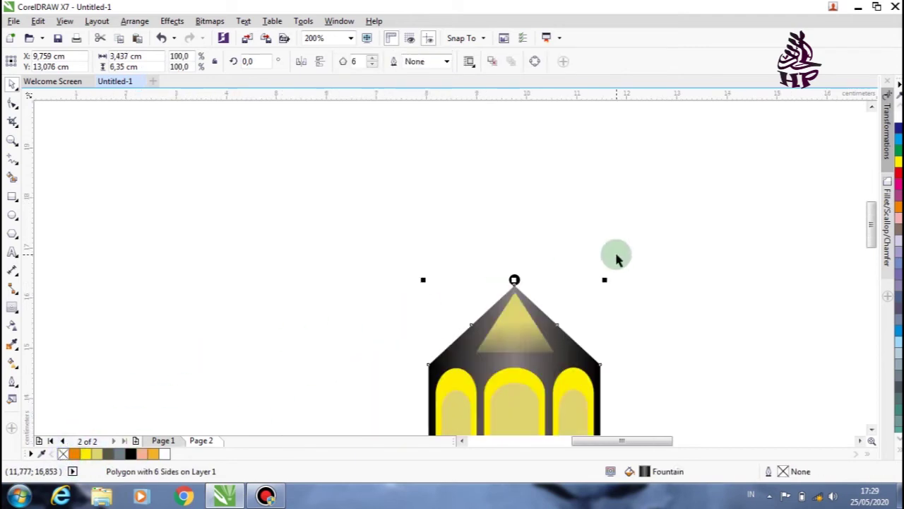
pyautogui.scroll(-1, 615, 256)
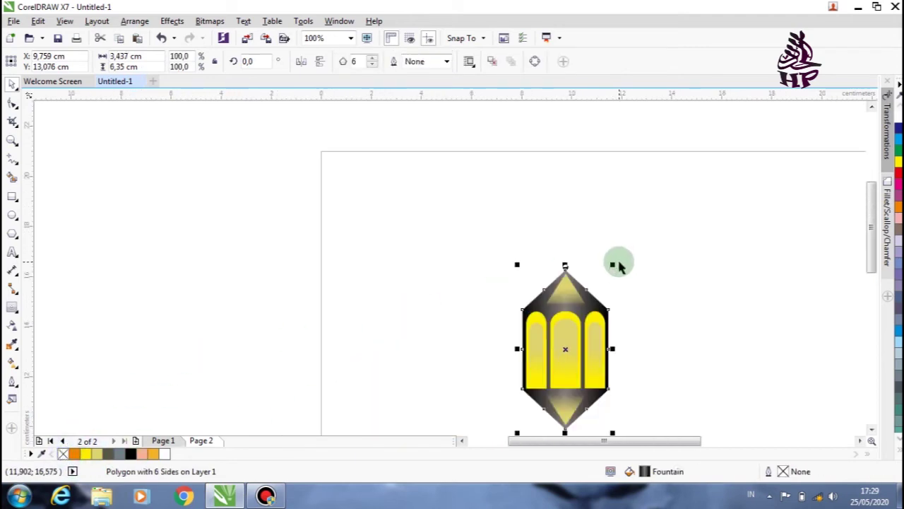
pyautogui.scroll(1, 618, 264)
pyautogui.click(632, 274)
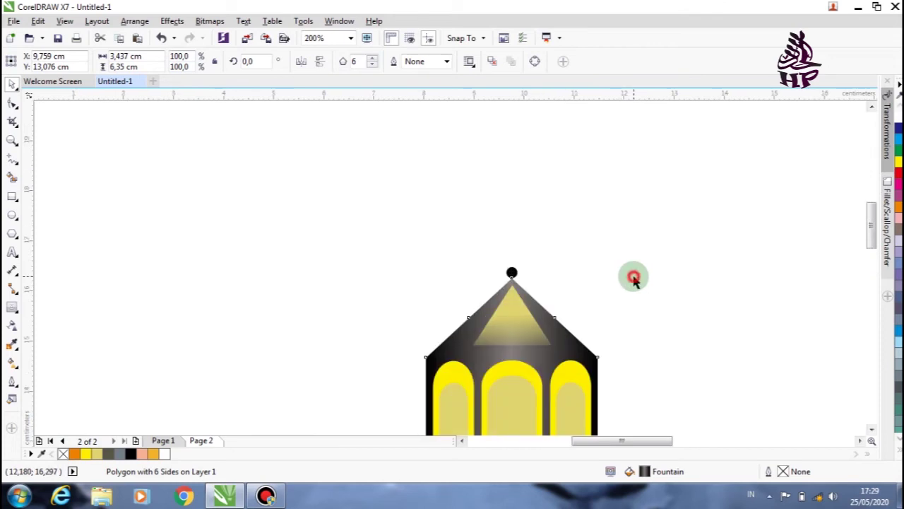
# Shrink the black knob slightly and nudge it with arrow keys until centred on the apex
pyautogui.click(512, 275)
pyautogui.scroll(2, 512, 273)
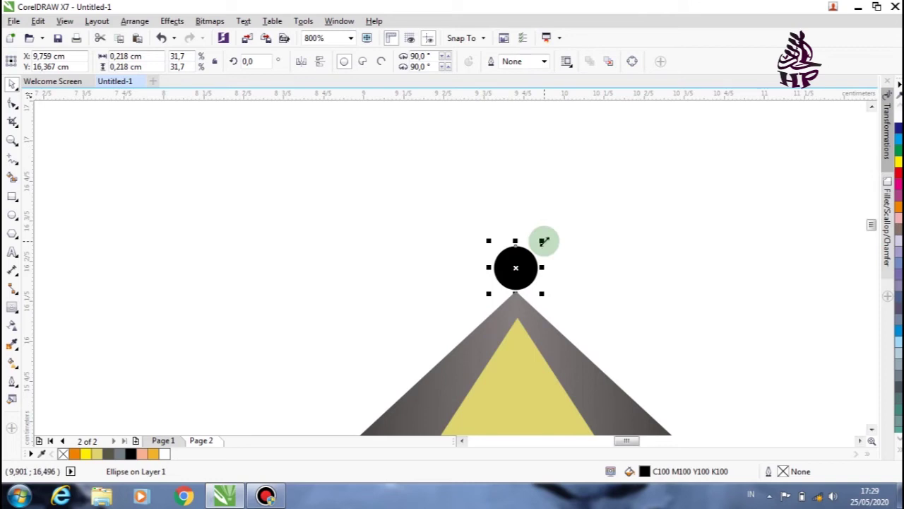
pyautogui.moveTo(543, 241); pyautogui.dragTo(539, 260)
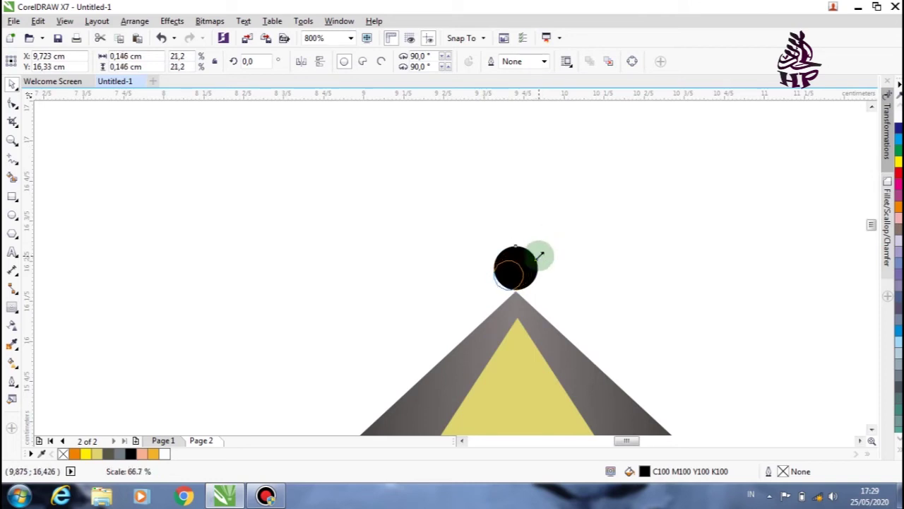
pyautogui.press('Right')
pyautogui.press('Right')
pyautogui.press('Left')
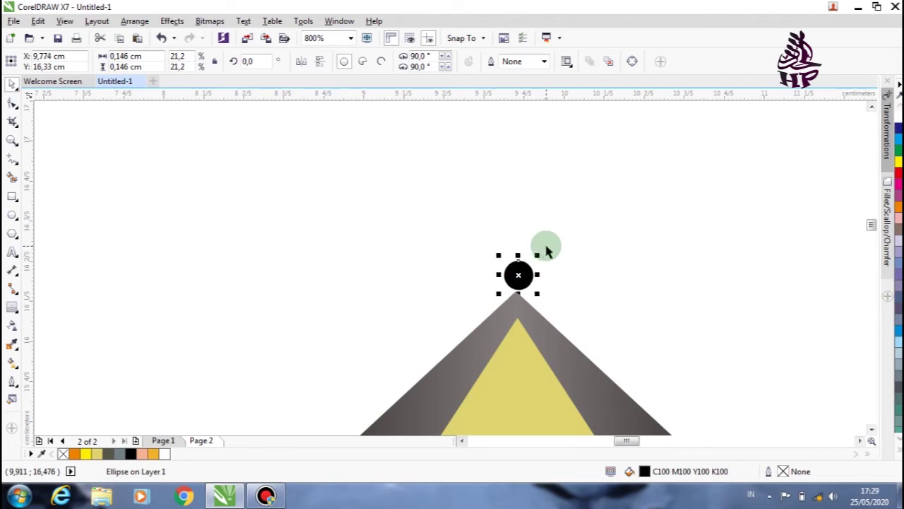
pyautogui.press('Left')
pyautogui.press('Down')
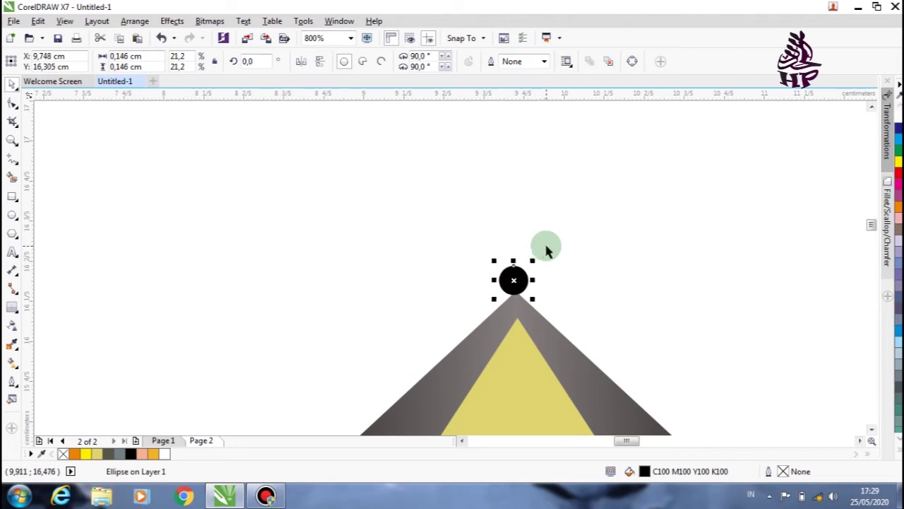
pyautogui.press('Right')
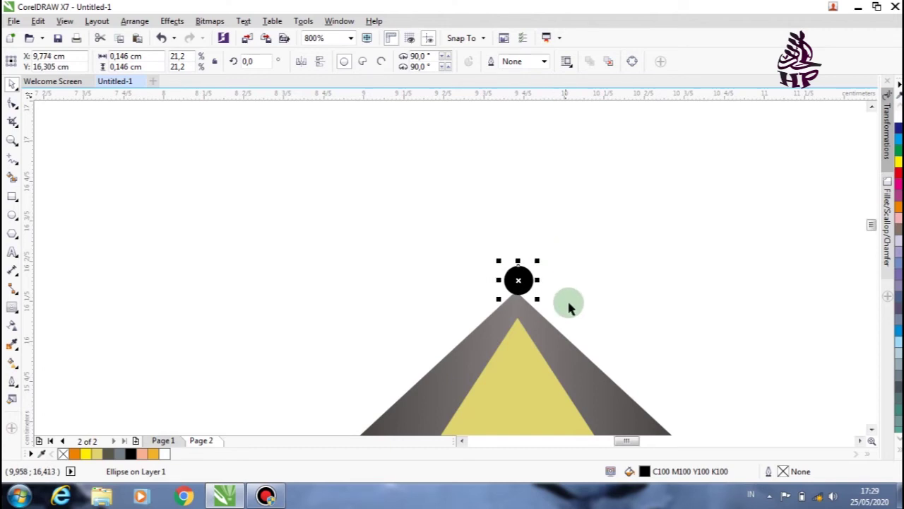
# Select the knob together with the roof polygon, then zoom out and deselect
pyautogui.keyDown('shift'); pyautogui.click(570, 353); pyautogui.keyUp('shift')
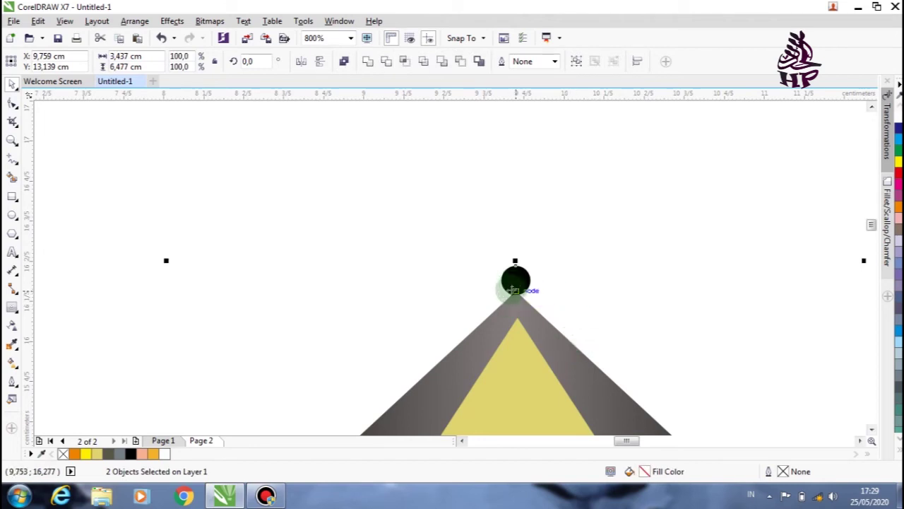
pyautogui.scroll(-2, 599, 265)
pyautogui.scroll(-1, 599, 265)
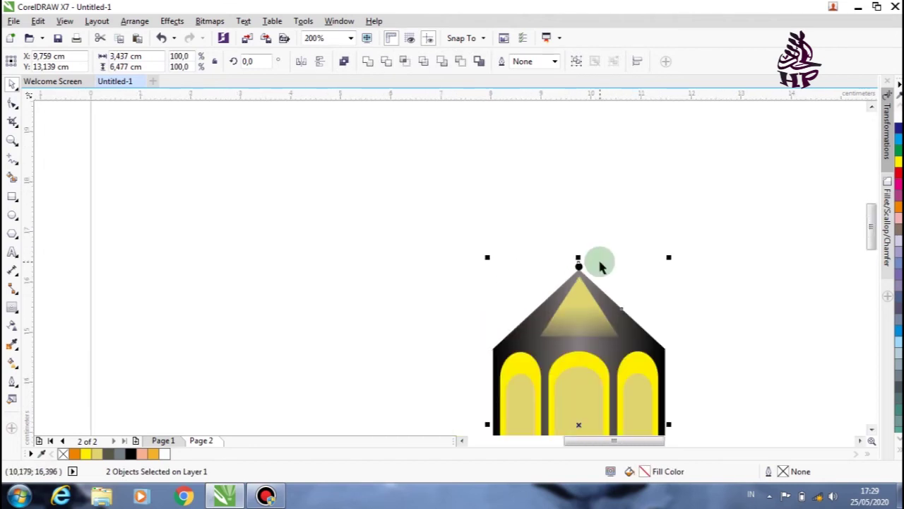
pyautogui.scroll(-1, 599, 264)
pyautogui.click(695, 258)
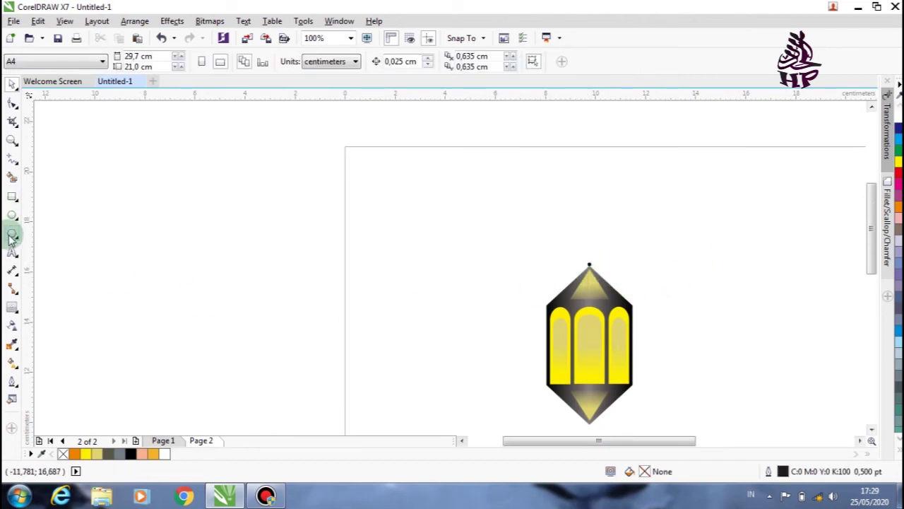
# Draw a straight vertical line with the Freehand tool from near the page top
pyautogui.click(13, 163)
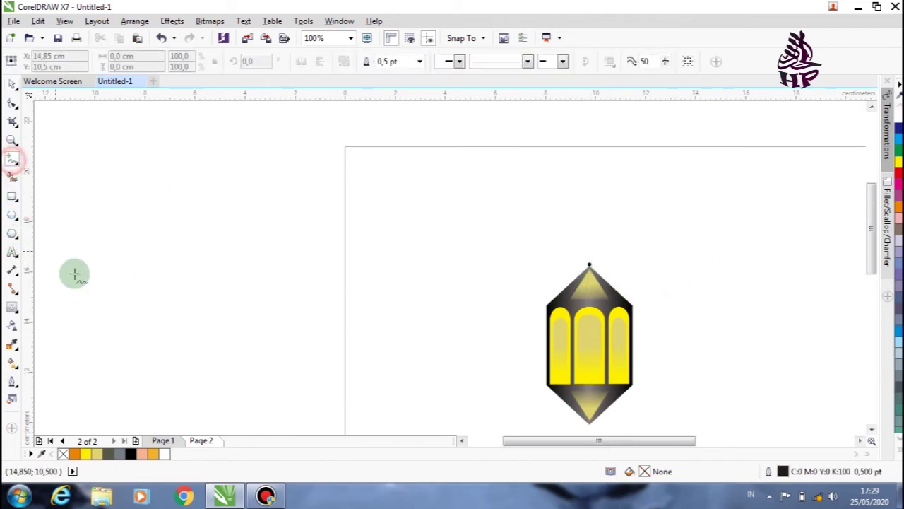
pyautogui.click(418, 157)
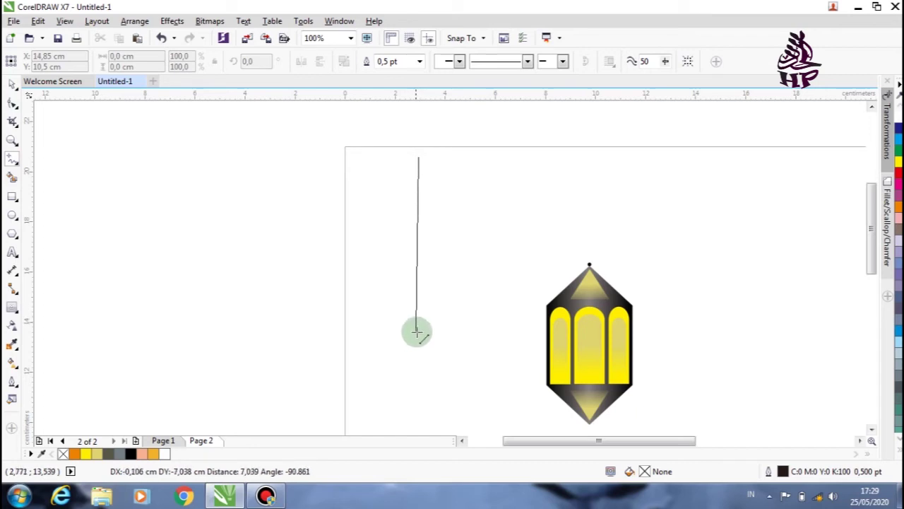
pyautogui.moveTo(419, 326); pyautogui.dragTo(418, 329)
pyautogui.click(12, 84)
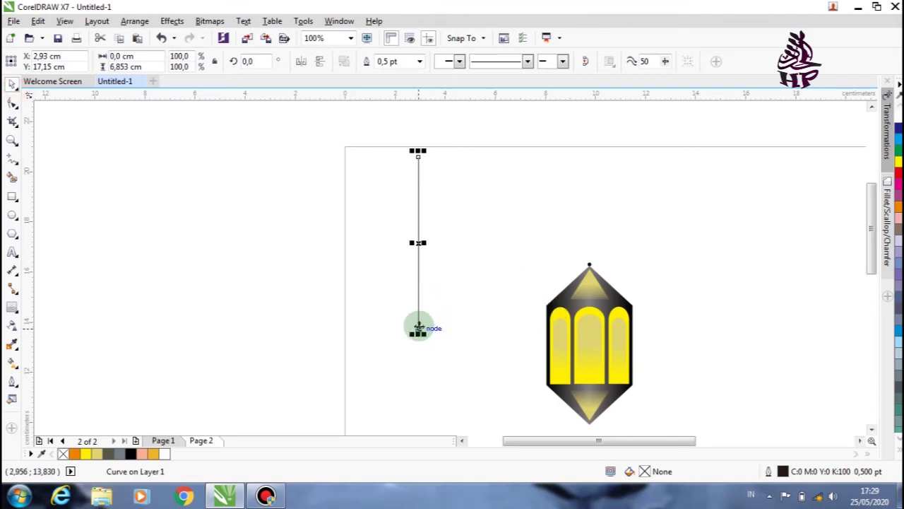
# Snap the line's end onto the black knob, then marquee-select the whole lantern and cord
pyautogui.moveTo(418, 329); pyautogui.dragTo(589, 263)
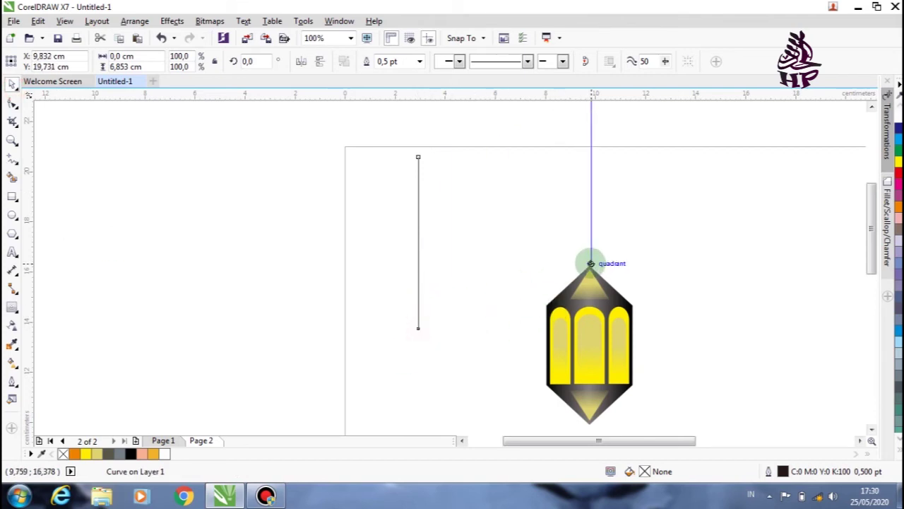
pyautogui.moveTo(589, 262); pyautogui.dragTo(589, 263)
pyautogui.scroll(3, 589, 263)
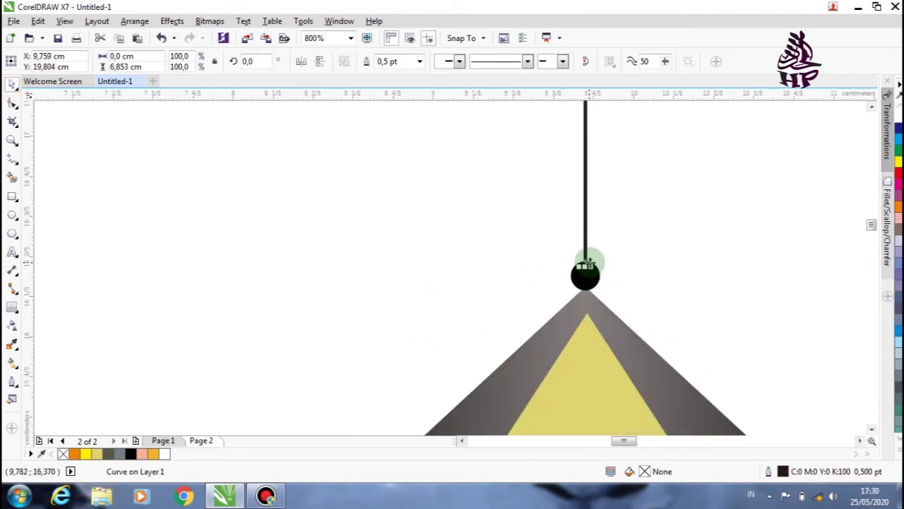
pyautogui.click(668, 255)
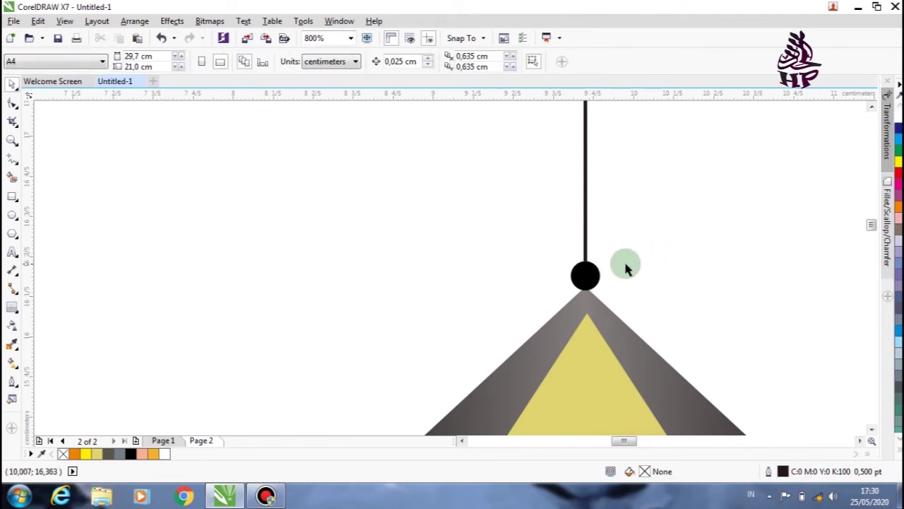
pyautogui.scroll(-2, 601, 264)
pyautogui.scroll(-2, 601, 264)
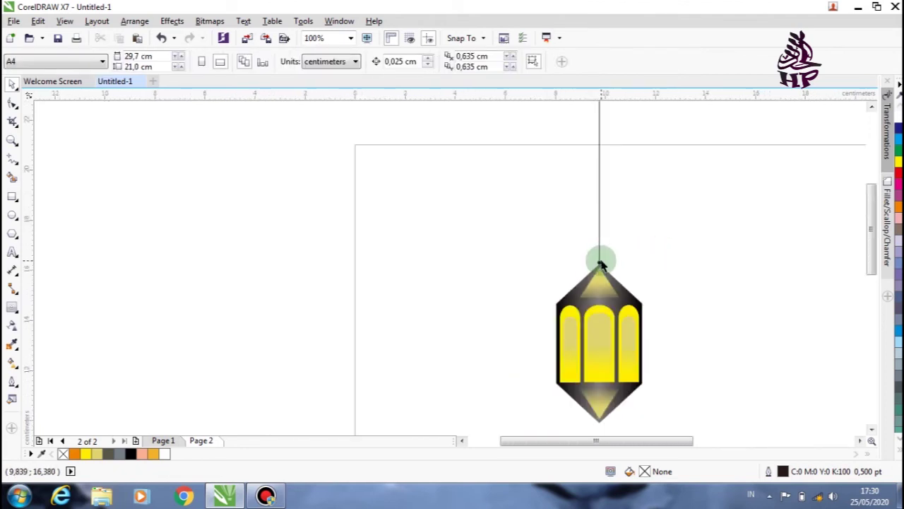
pyautogui.scroll(-1, 601, 264)
pyautogui.moveTo(561, 149); pyautogui.dragTo(675, 411)
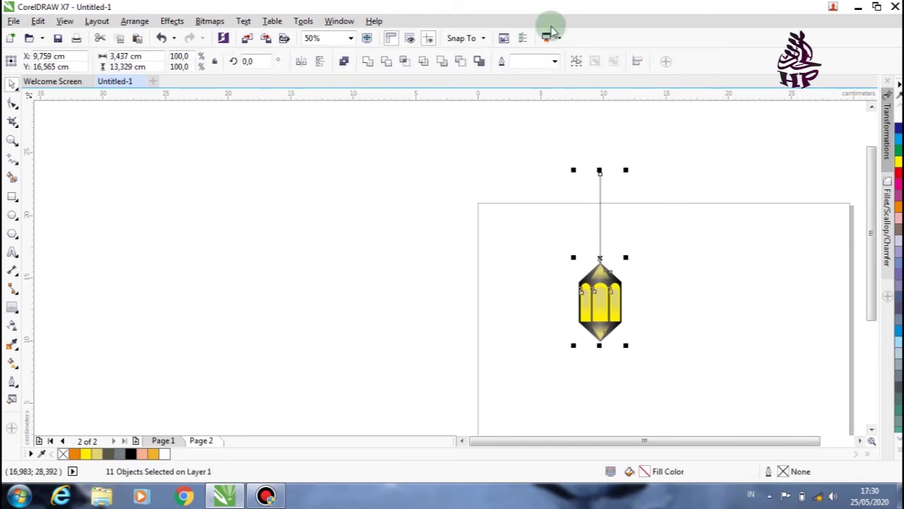
# Group the lantern and cord into one 11-object group, preview Page 1, return to Page 2
pyautogui.click(576, 63)
pyautogui.click(698, 188)
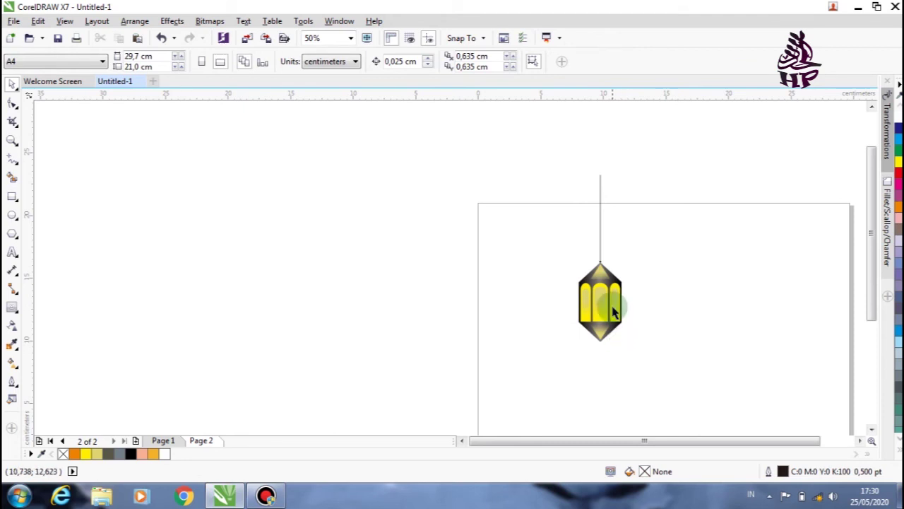
pyautogui.click(614, 311)
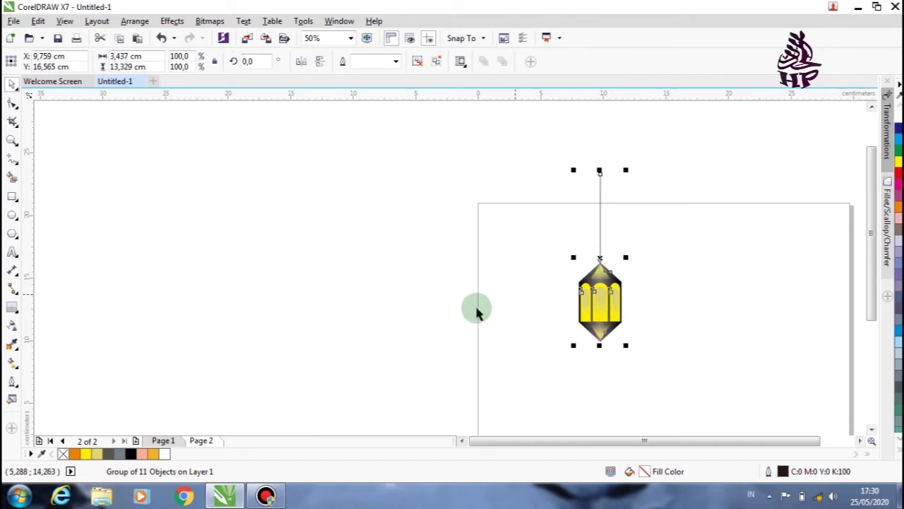
pyautogui.click(167, 441)
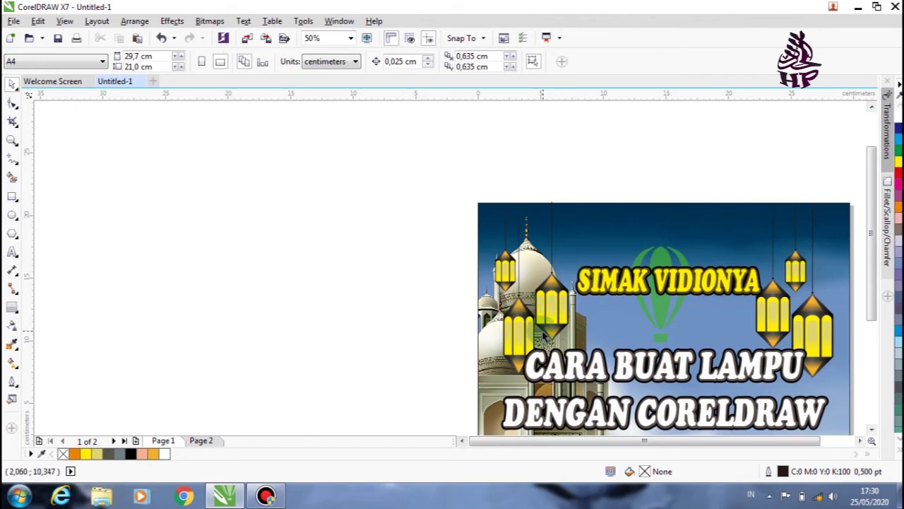
pyautogui.click(201, 441)
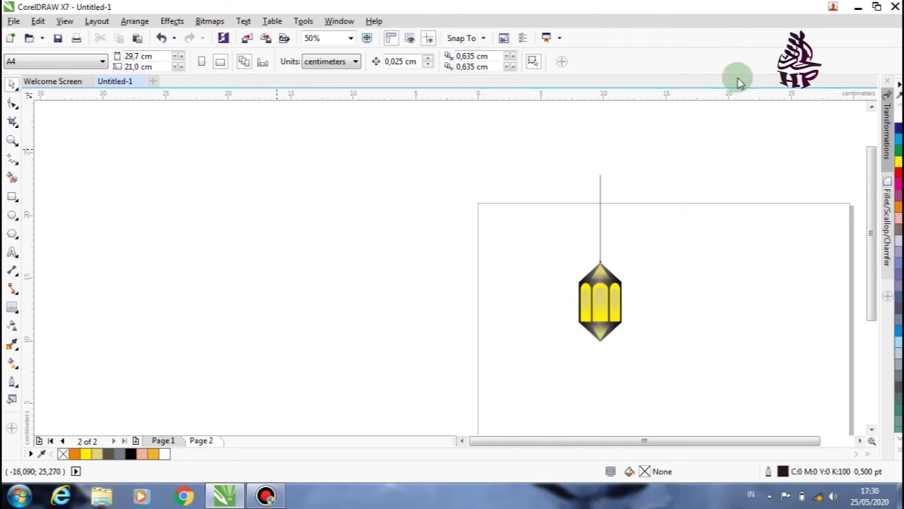
# Add a page-sized rectangle and import the mosque sky image spread across the page
pyautogui.doubleClick(13, 199)
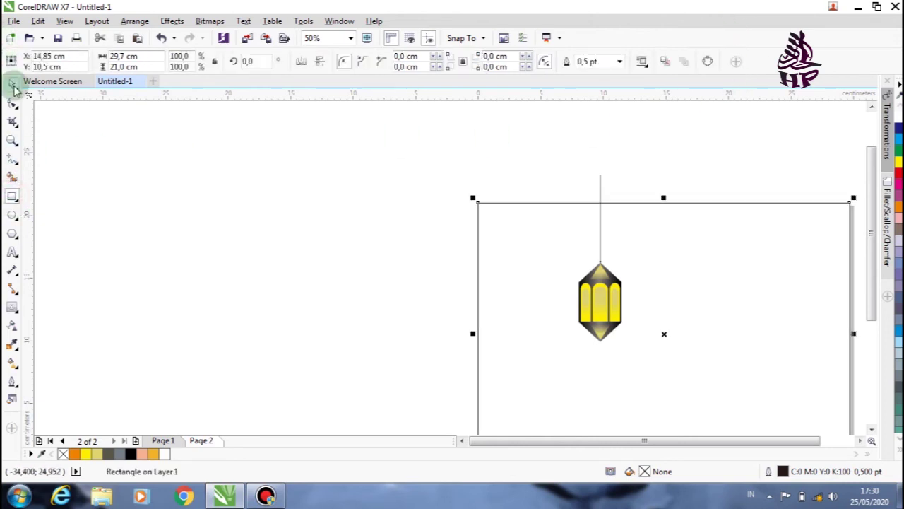
pyautogui.rightClick(273, 214)
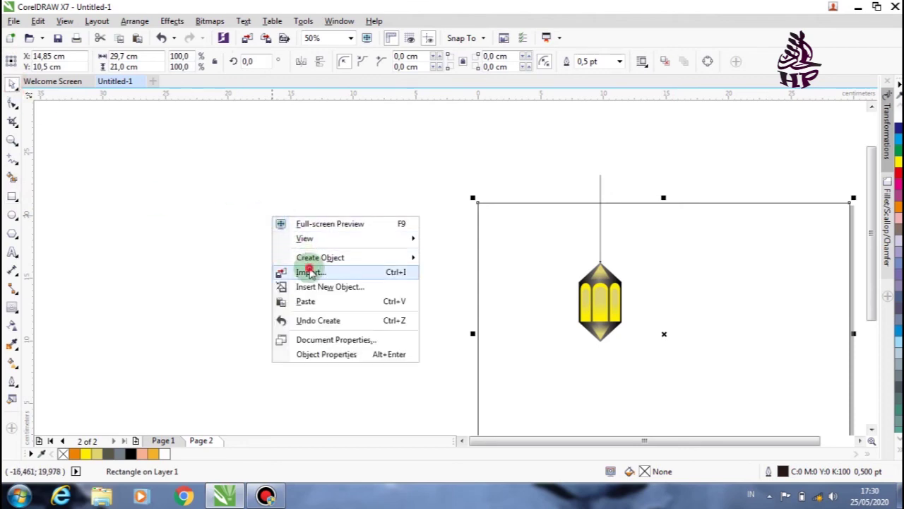
pyautogui.rightClick(309, 269)
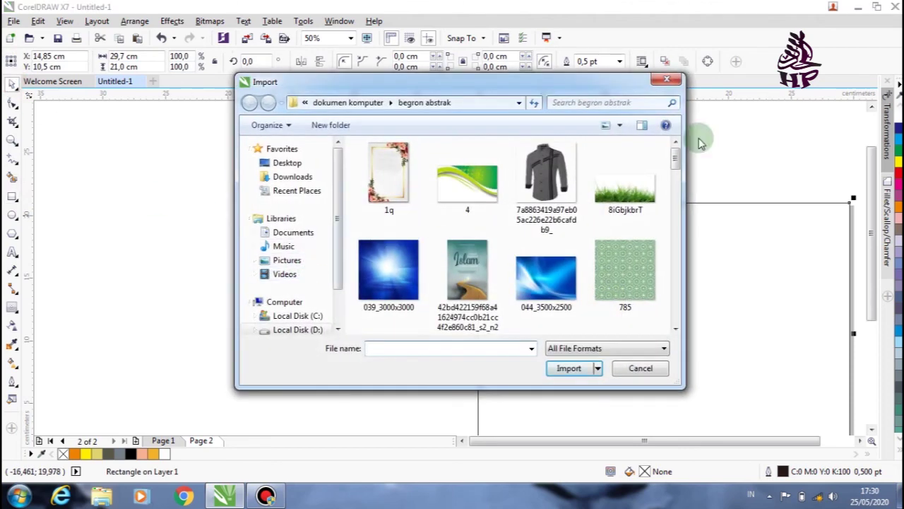
pyautogui.moveTo(675, 162); pyautogui.dragTo(679, 252)
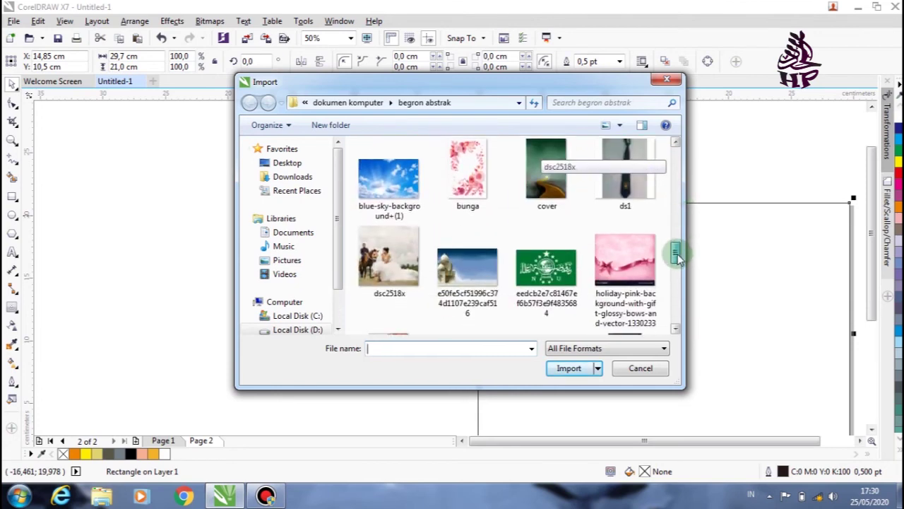
pyautogui.click(436, 264)
pyautogui.click(579, 372)
pyautogui.click(466, 272)
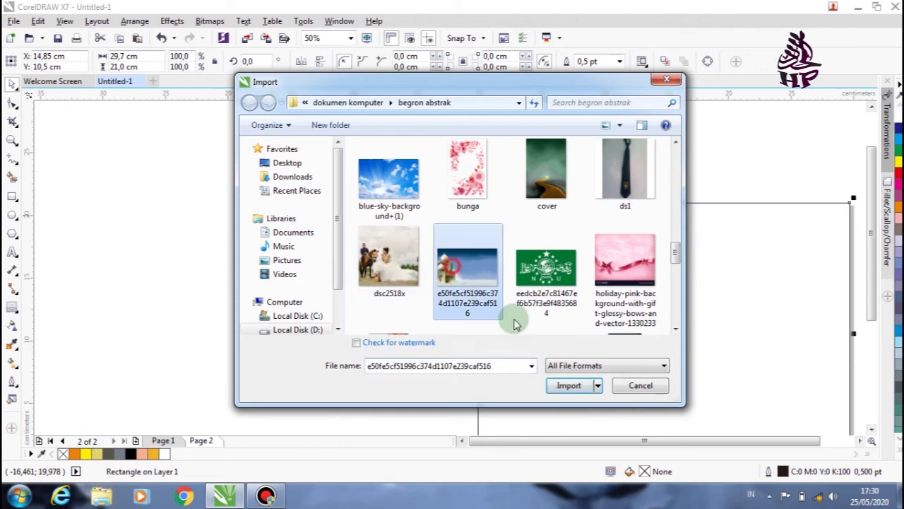
pyautogui.click(569, 385)
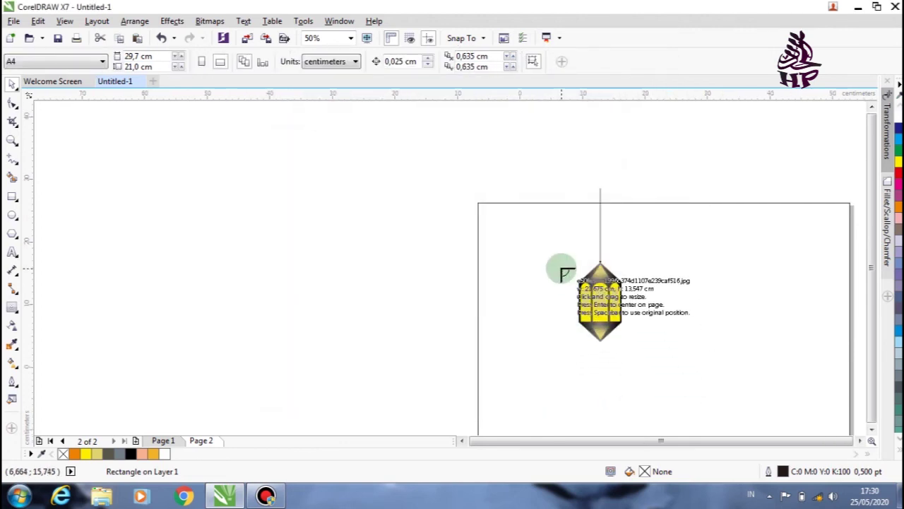
pyautogui.scroll(-1, 558, 266)
pyautogui.moveTo(510, 232); pyautogui.dragTo(752, 377)
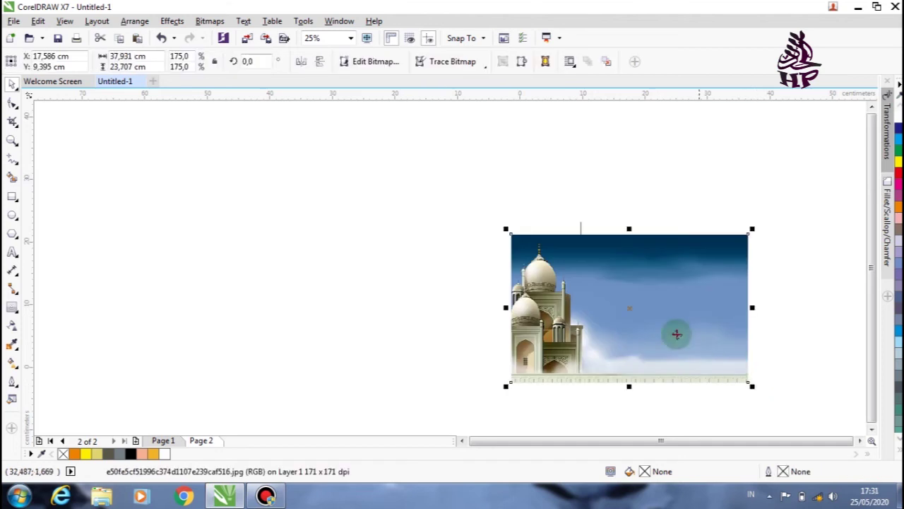
# PowerClip the mosque picture inside the page-sized rectangle
pyautogui.moveTo(631, 308); pyautogui.dragTo(188, 309)
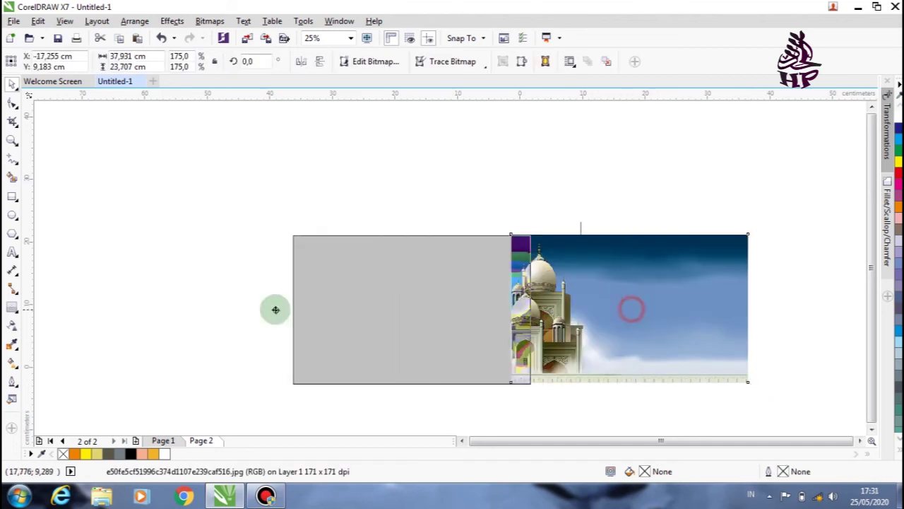
pyautogui.rightClick(188, 308)
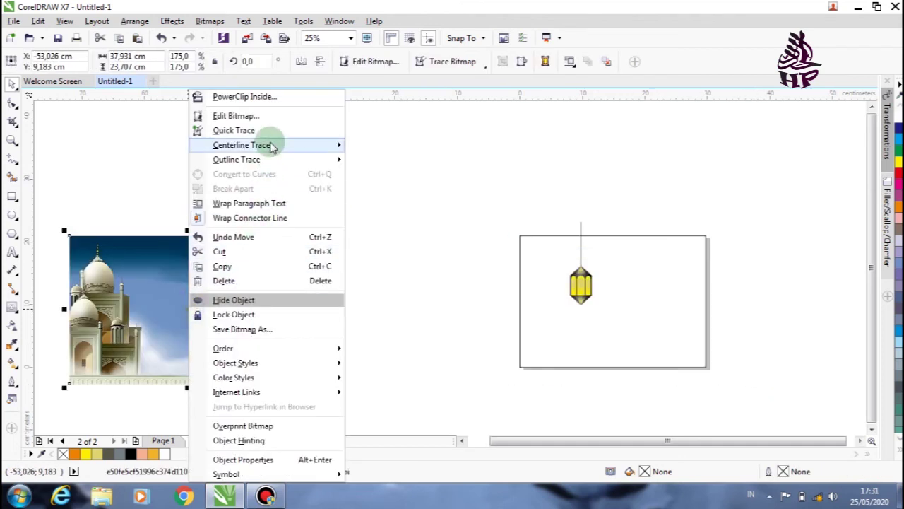
pyautogui.click(275, 96)
pyautogui.click(613, 342)
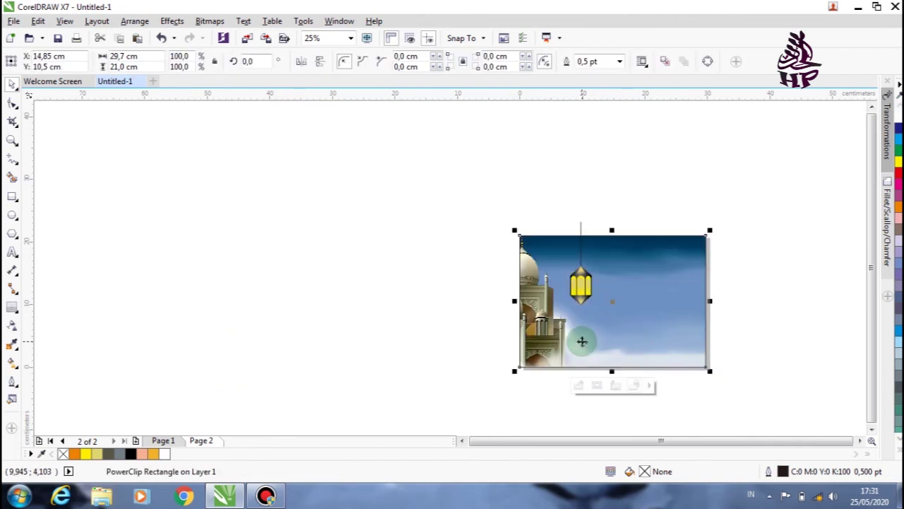
# Edit the PowerClip contents to shift the picture right and down, then finish editing
pyautogui.rightClick(582, 341)
pyautogui.click(587, 115)
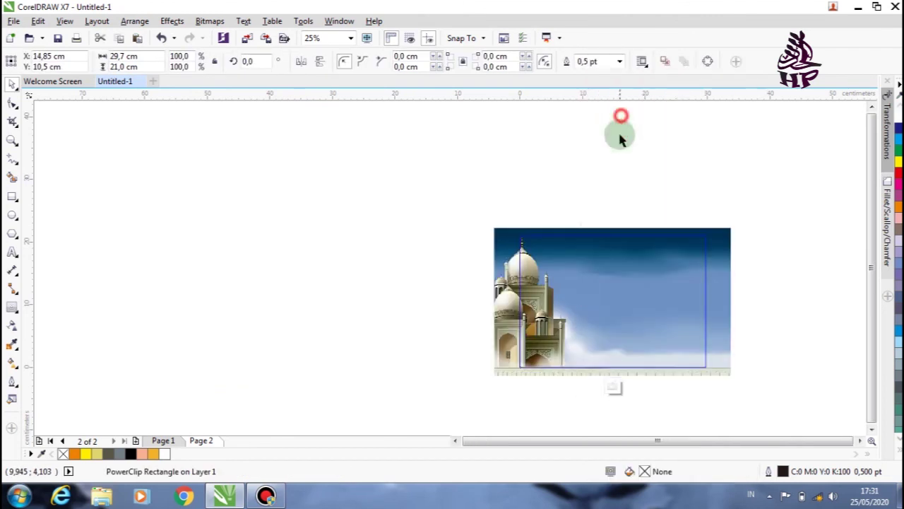
pyautogui.click(613, 303)
pyautogui.moveTo(611, 305); pyautogui.dragTo(638, 308)
pyautogui.rightClick(637, 308)
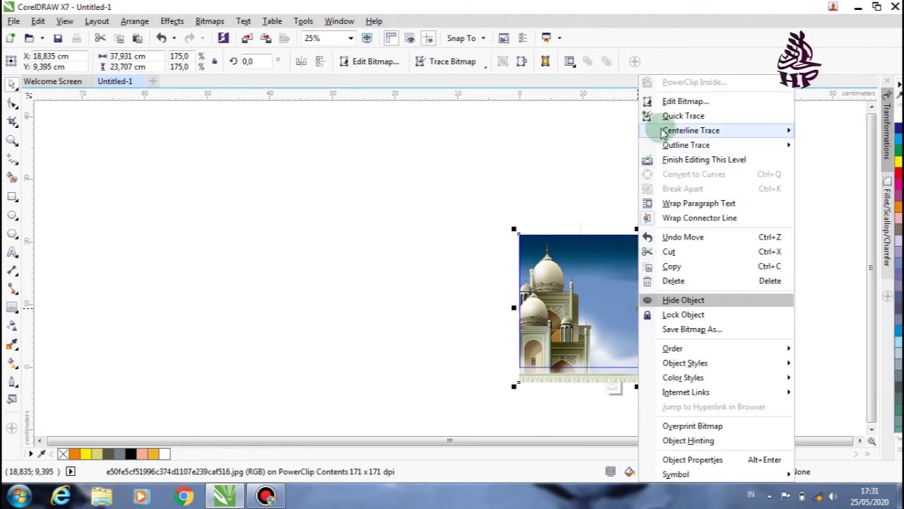
pyautogui.click(677, 160)
pyautogui.click(288, 242)
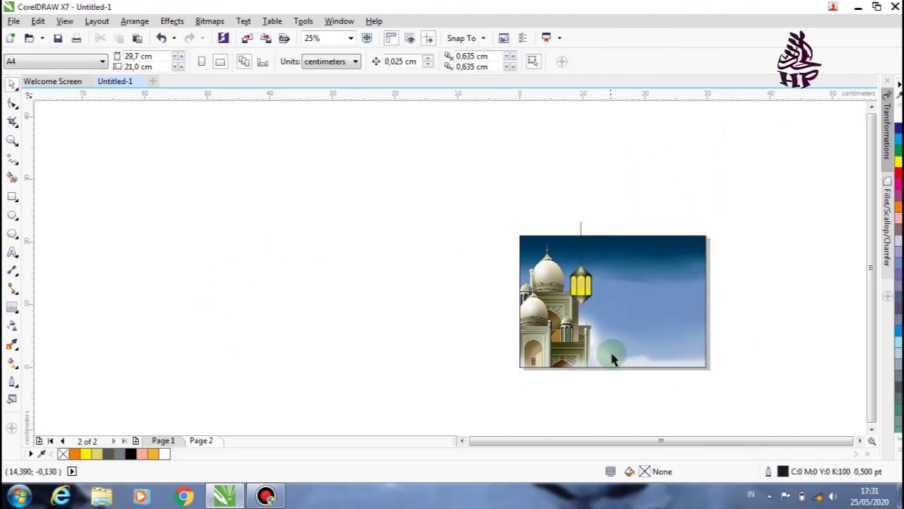
# Move the lantern to the right side of the sky and shrink it to about 84%
pyautogui.click(583, 289)
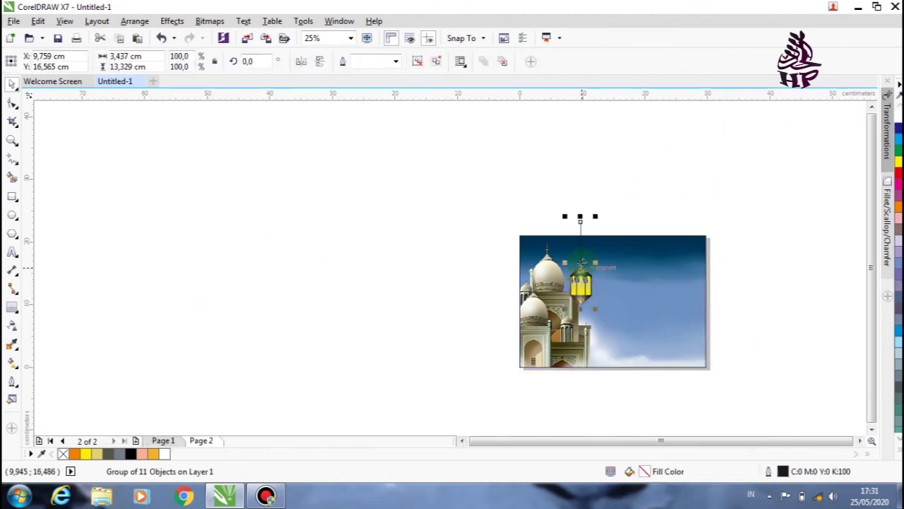
pyautogui.moveTo(583, 289)
pyautogui.mouseDown()
pyautogui.moveTo(691, 278)
pyautogui.moveTo(687, 285)
pyautogui.mouseUp()
pyautogui.rightClick(687, 285)
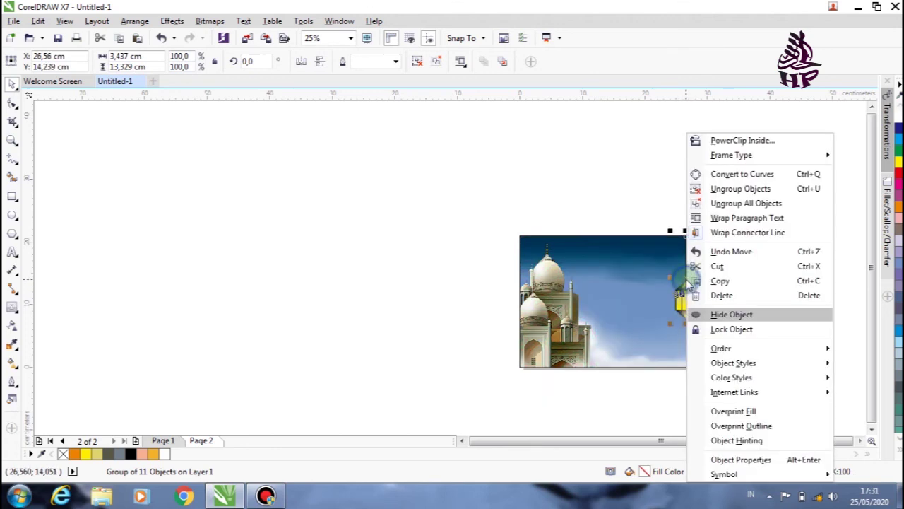
pyautogui.click(637, 210)
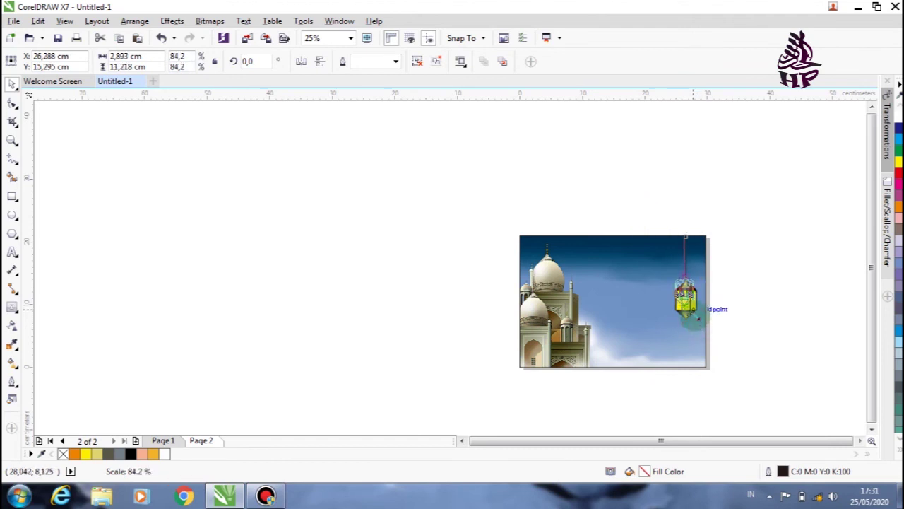
pyautogui.moveTo(698, 324); pyautogui.dragTo(671, 300)
pyautogui.scroll(1, 671, 300)
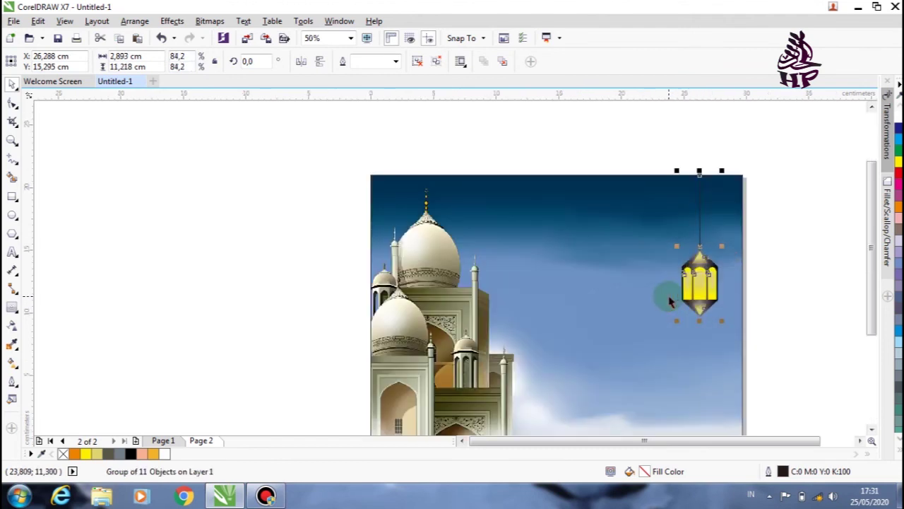
pyautogui.moveTo(868, 306); pyautogui.dragTo(871, 326)
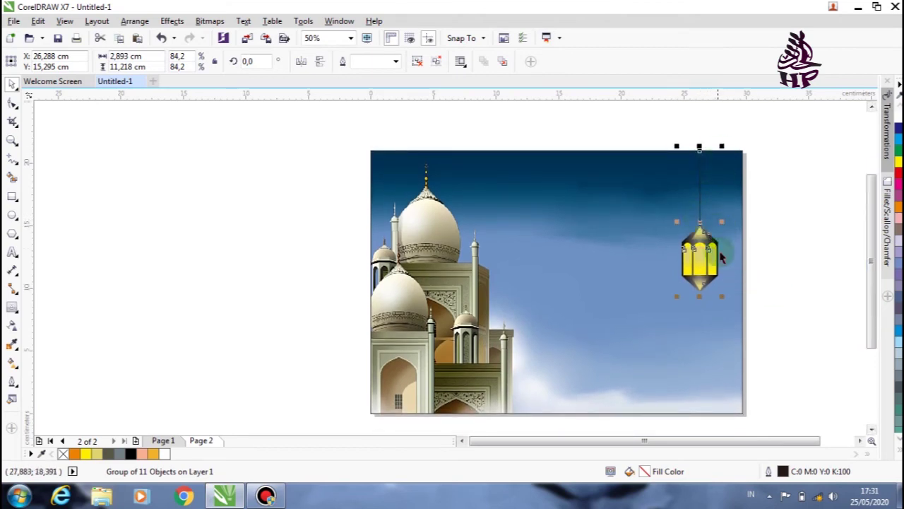
# Drop a ~42% lantern copy above the first and set the large lantern leftmost
pyautogui.moveTo(719, 297); pyautogui.dragTo(699, 214)
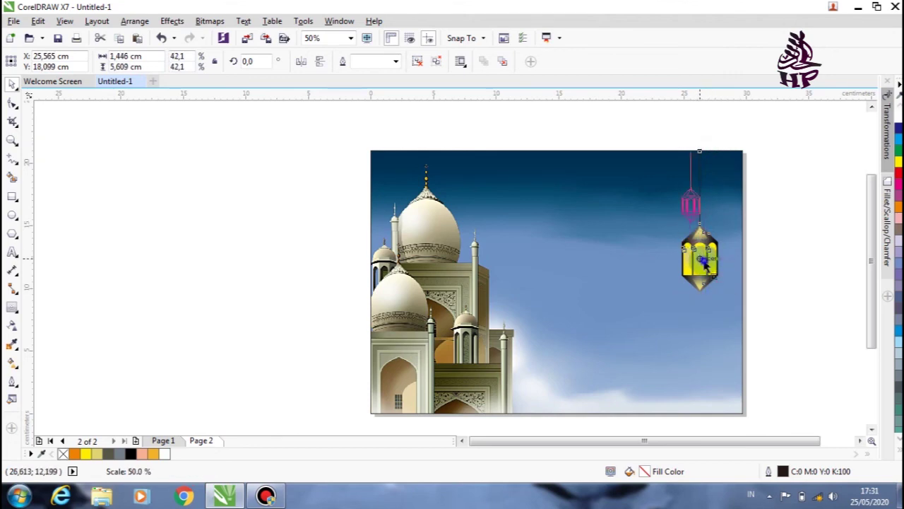
pyautogui.moveTo(704, 263); pyautogui.dragTo(692, 191)
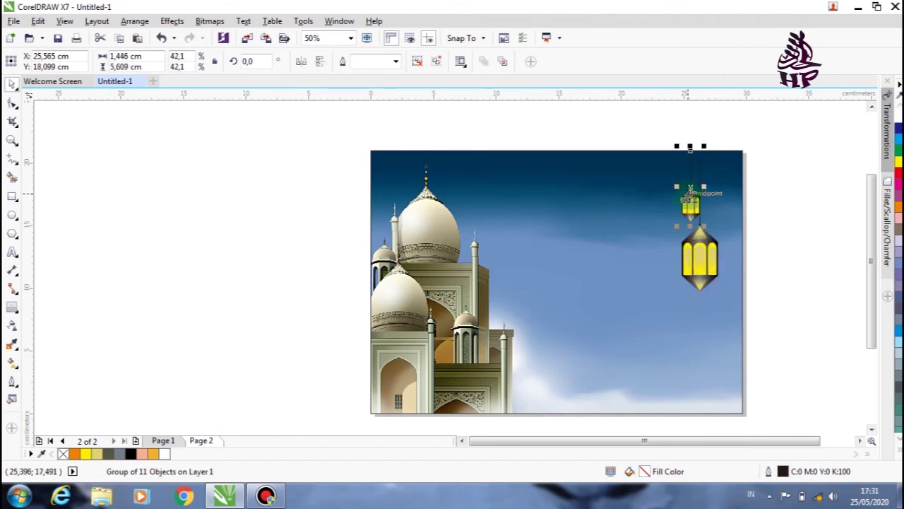
pyautogui.moveTo(691, 189); pyautogui.dragTo(688, 189)
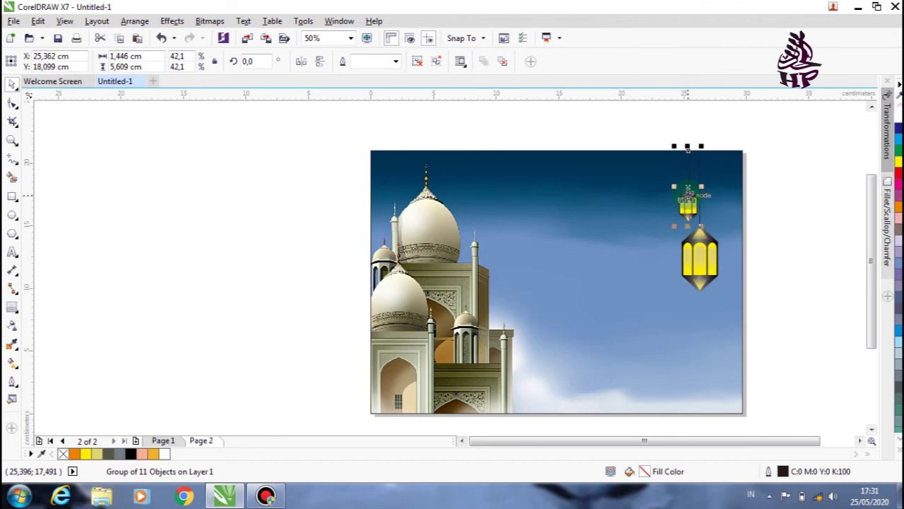
pyautogui.moveTo(688, 201); pyautogui.dragTo(616, 319)
pyautogui.moveTo(674, 287); pyautogui.dragTo(669, 287)
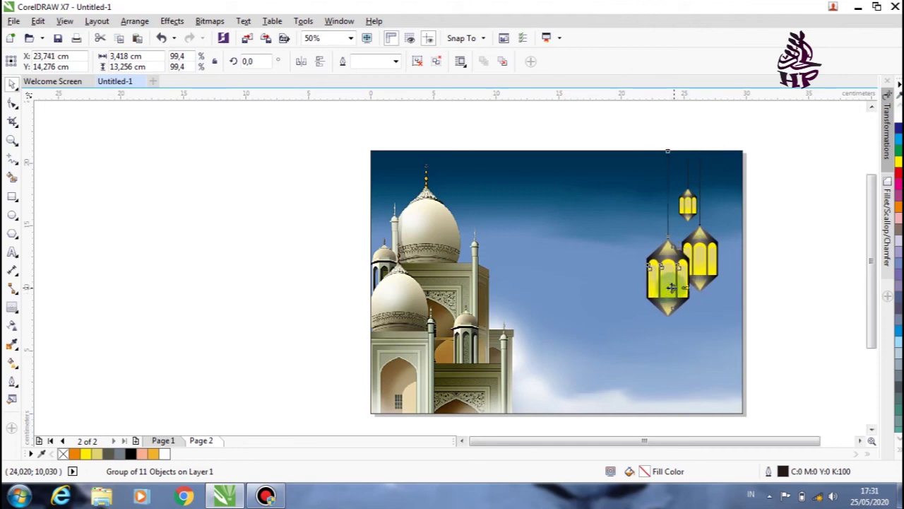
pyautogui.moveTo(670, 287); pyautogui.dragTo(671, 287)
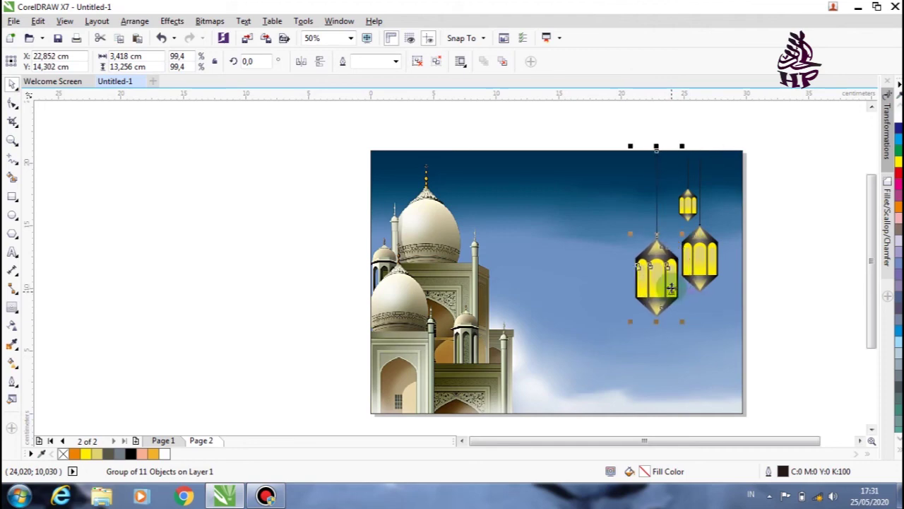
# Copy a lantern to the left side beside the mosque and resize it
pyautogui.click(702, 263)
pyautogui.moveTo(701, 224); pyautogui.dragTo(496, 225)
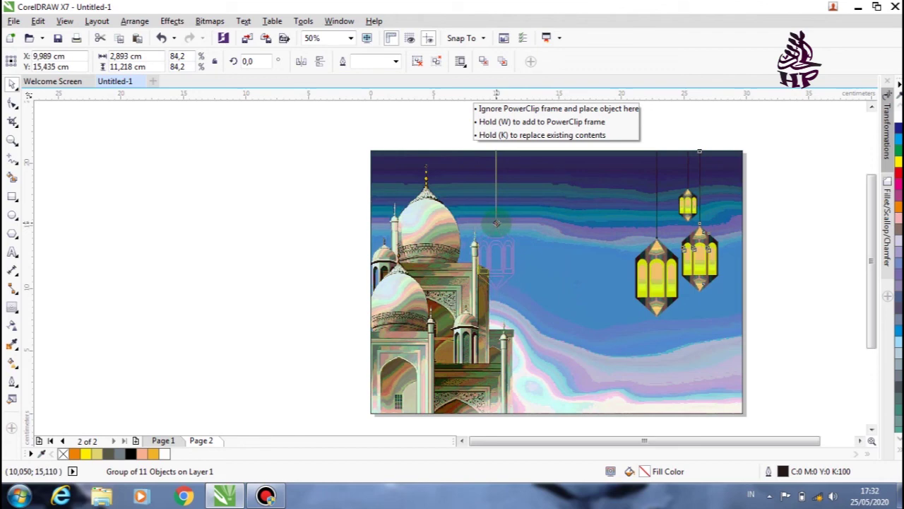
pyautogui.moveTo(496, 223); pyautogui.dragTo(497, 223)
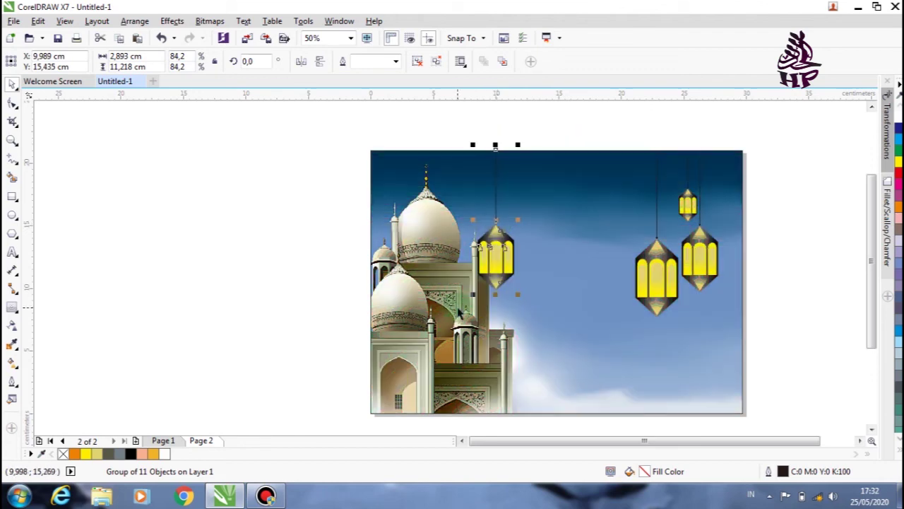
pyautogui.moveTo(471, 296); pyautogui.dragTo(450, 319)
# Place another lantern copy, scaled to about 67%, up over the left dome between the domes
pyautogui.moveTo(492, 236); pyautogui.dragTo(415, 236)
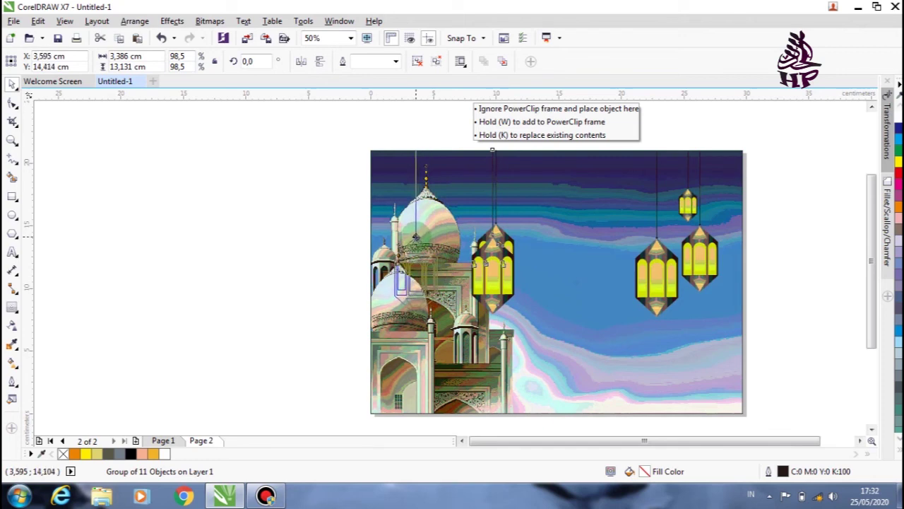
pyautogui.moveTo(415, 236); pyautogui.dragTo(415, 238)
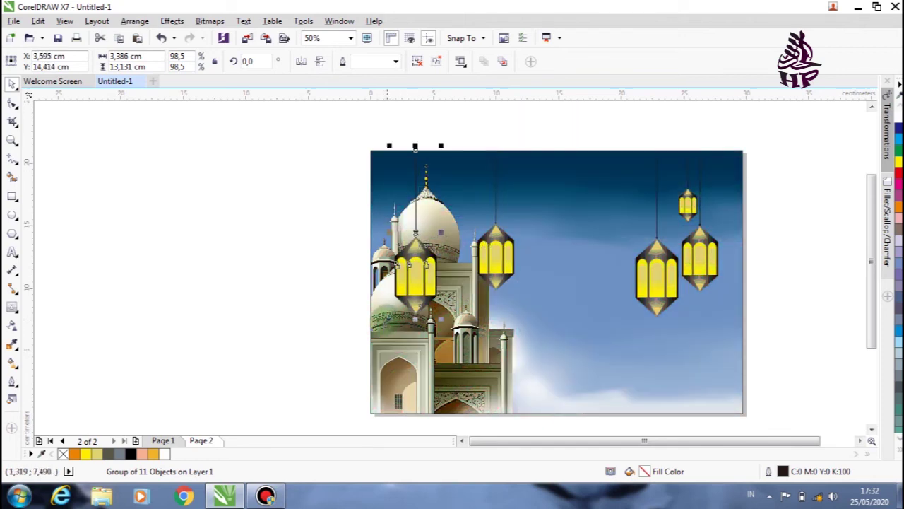
pyautogui.moveTo(415, 289); pyautogui.dragTo(401, 323)
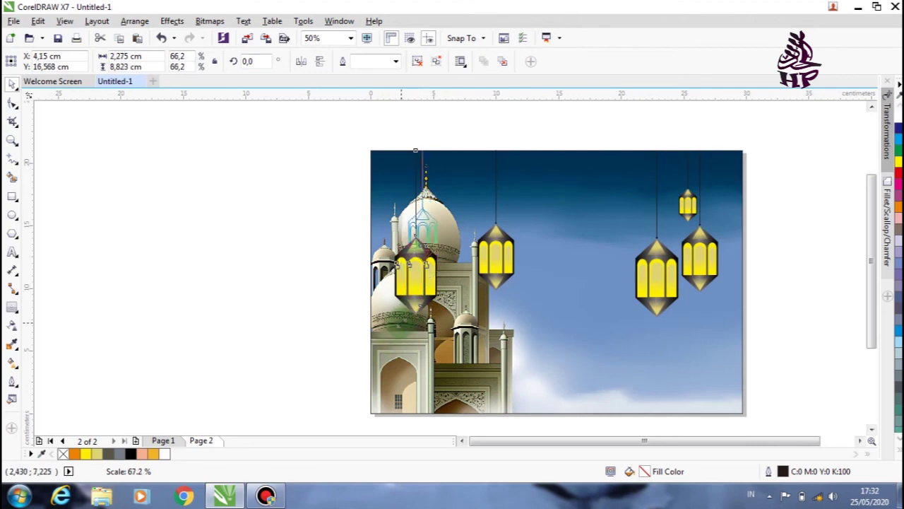
pyautogui.moveTo(416, 272)
pyautogui.mouseDown()
pyautogui.moveTo(433, 207)
pyautogui.moveTo(450, 208)
pyautogui.mouseUp()
pyautogui.click(797, 247)
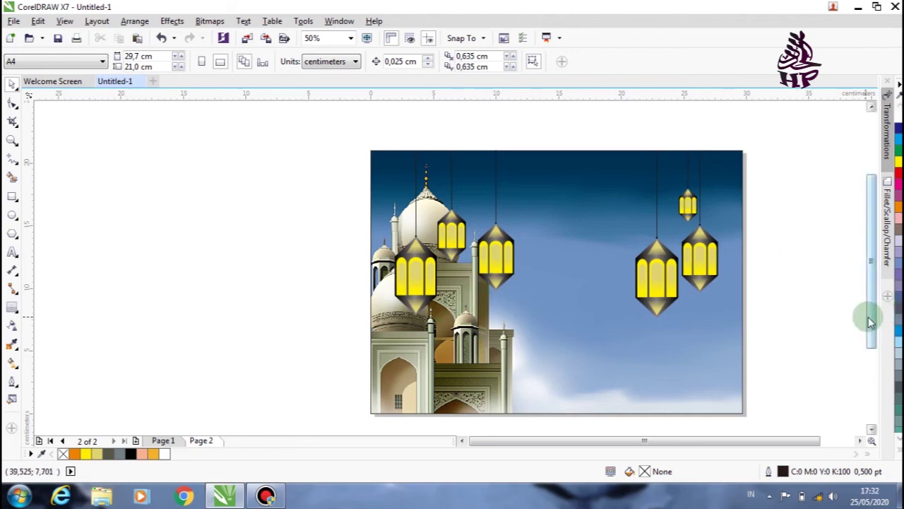
pyautogui.scroll(1, 870, 321)
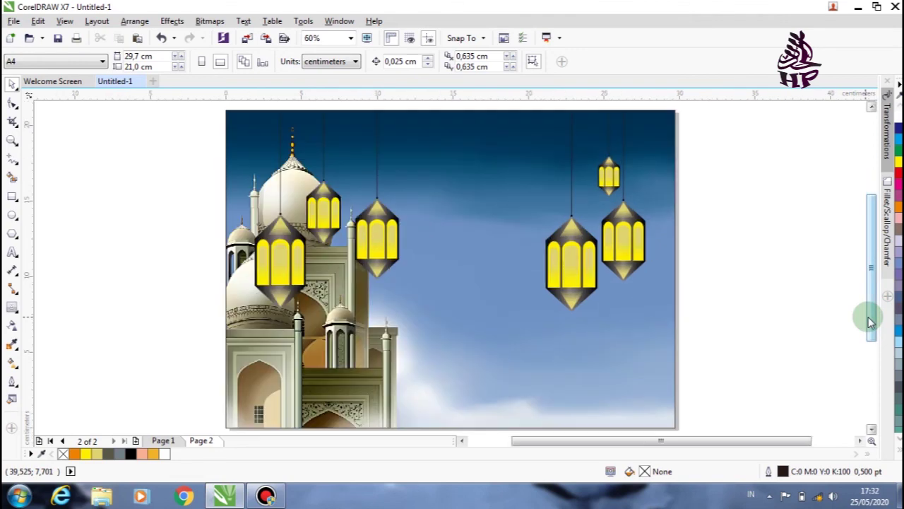